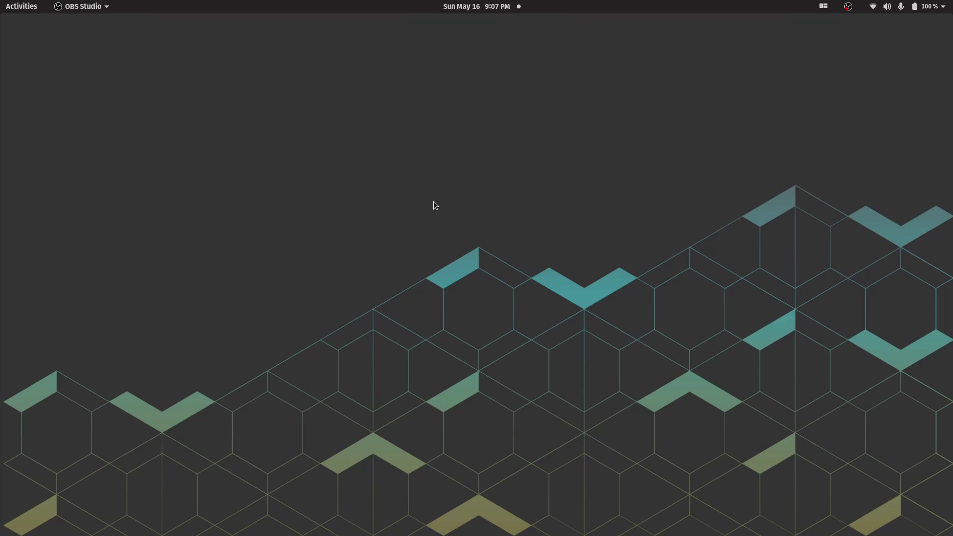
# Step: Install snapd in a new terminal with sudo apt-get install snapd, authenticating with the administrator password
pyautogui.hotkey('ctrl', 'alt', 't')
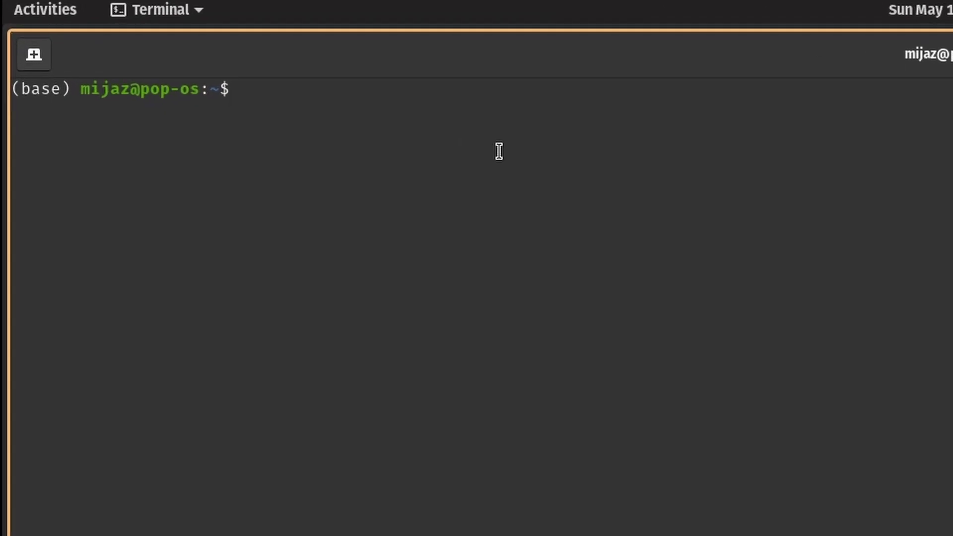
pyautogui.write('su')
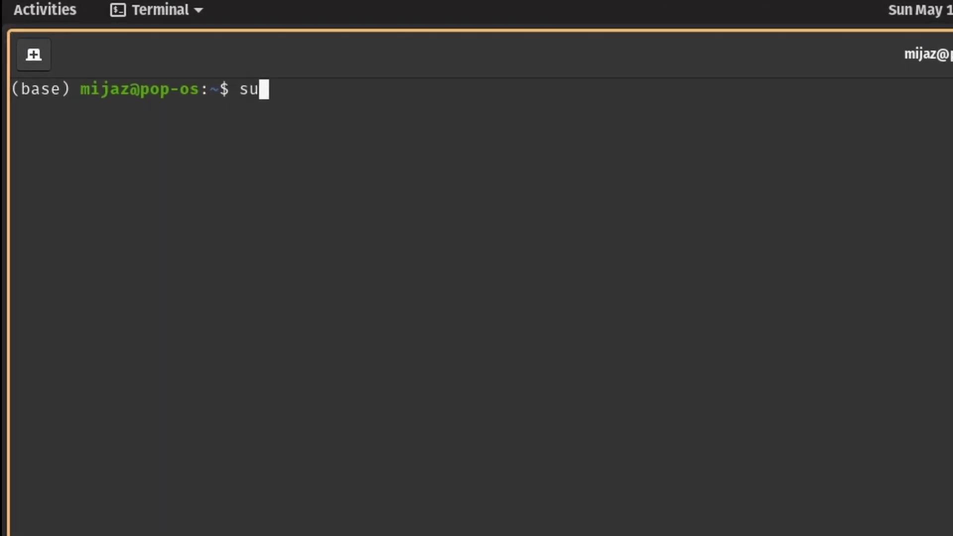
pyautogui.write('do apt-')
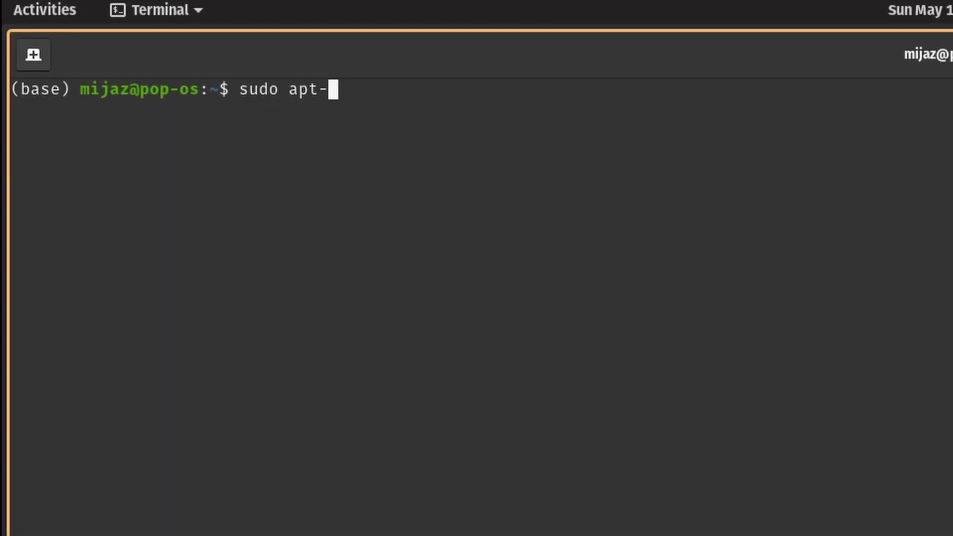
pyautogui.write('get inst')
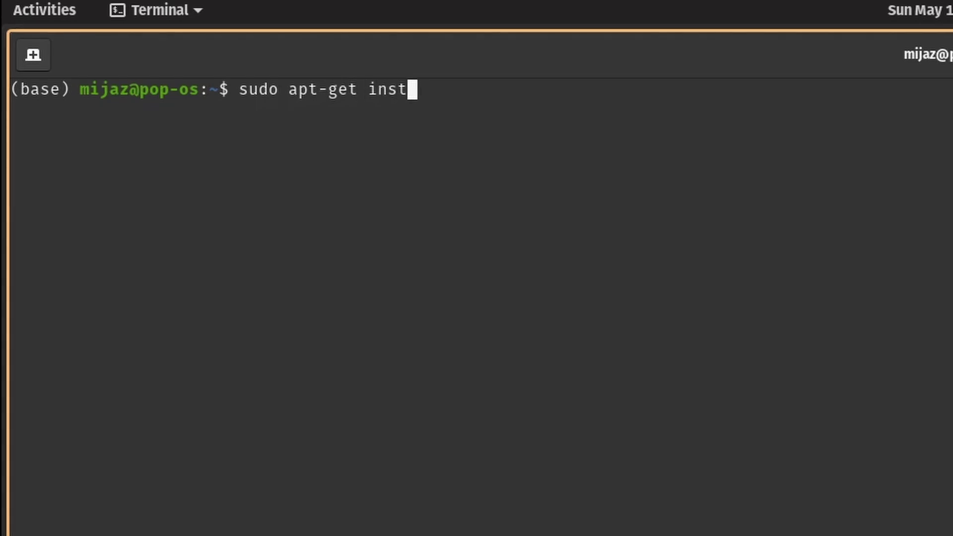
pyautogui.write('all snapd')
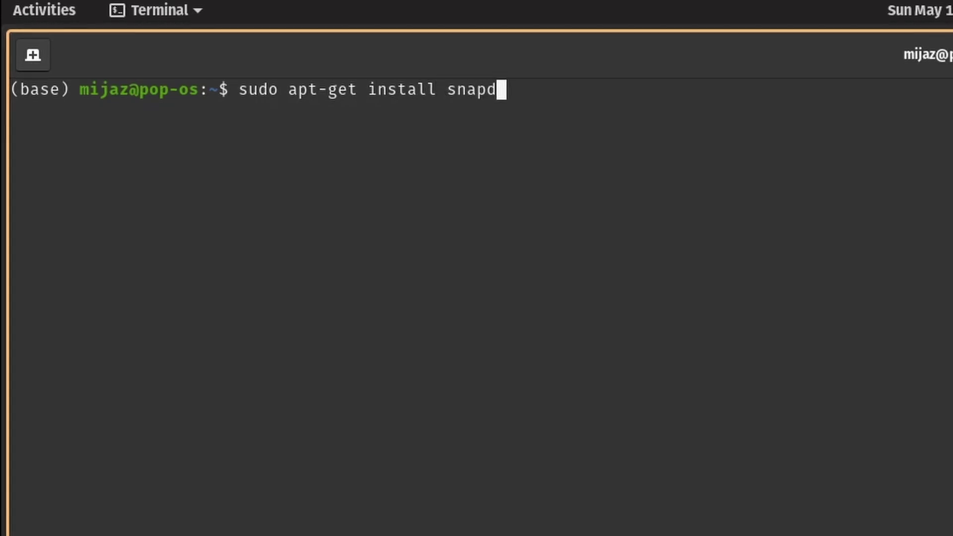
pyautogui.press('Return')
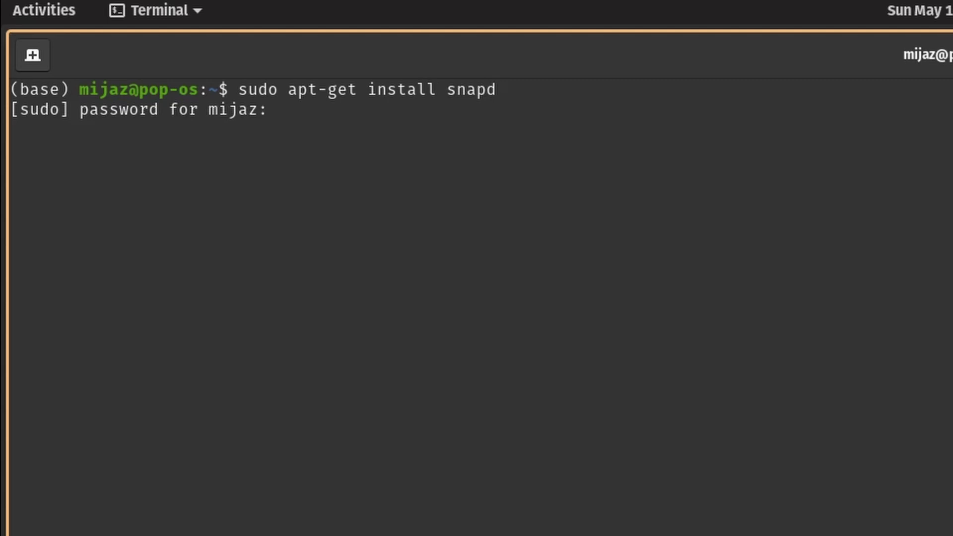
pyautogui.press('Return')
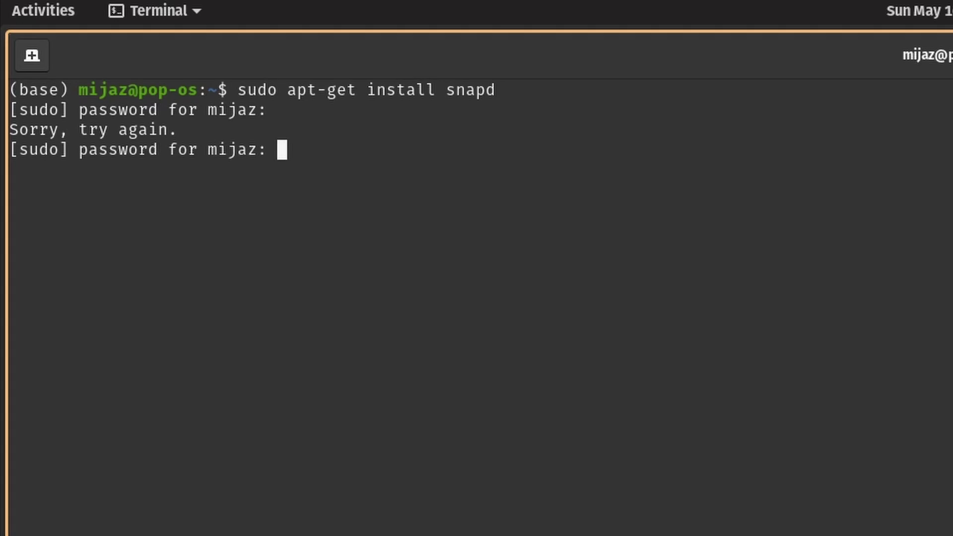
pyautogui.press('Return')
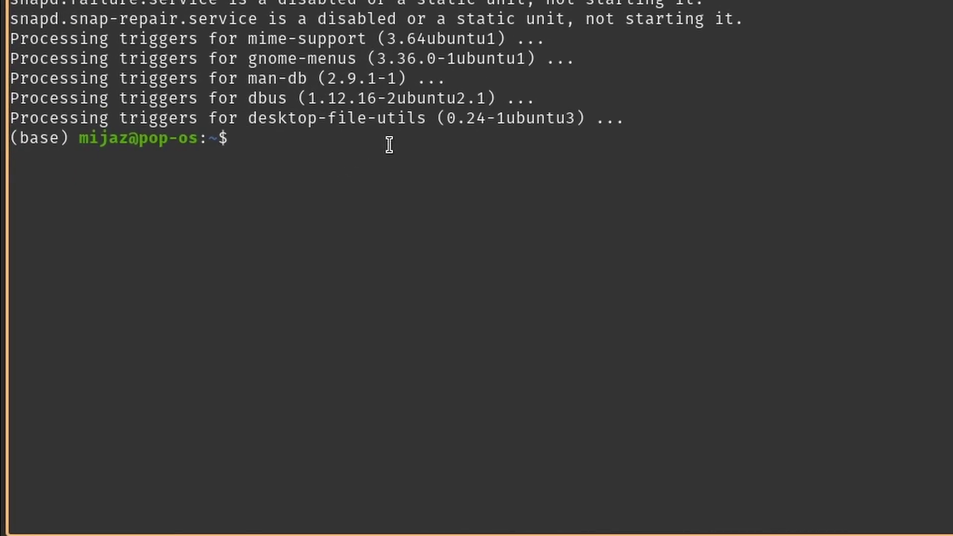
# Step: Install the rpi-imager snap with sudo snap install rpi-imager, then clear the terminal screen
pyautogui.write('sudo s')
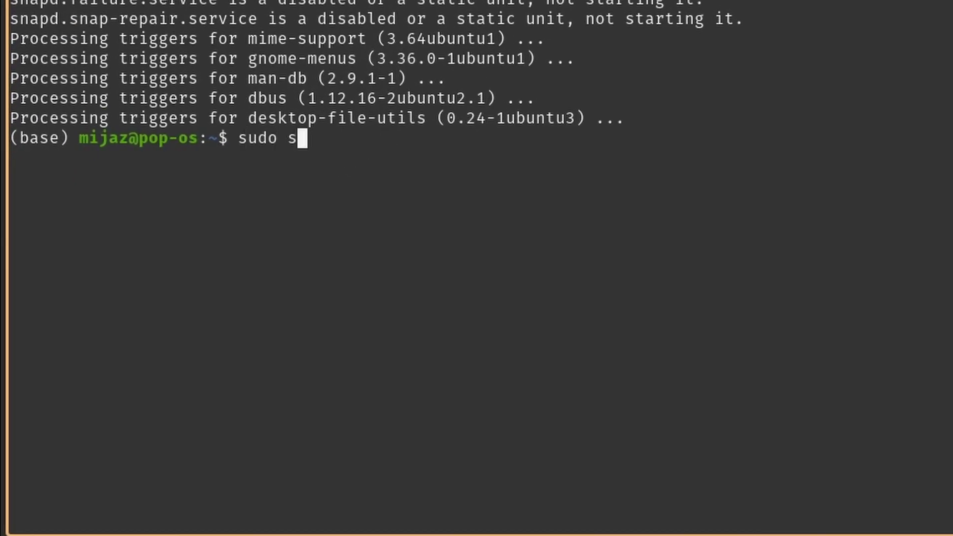
pyautogui.write('nap inst')
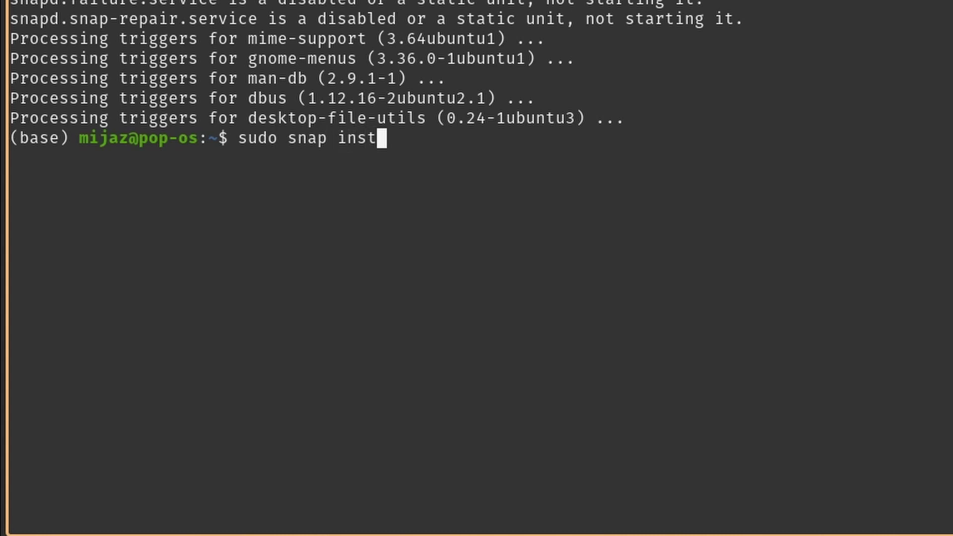
pyautogui.write('all r')
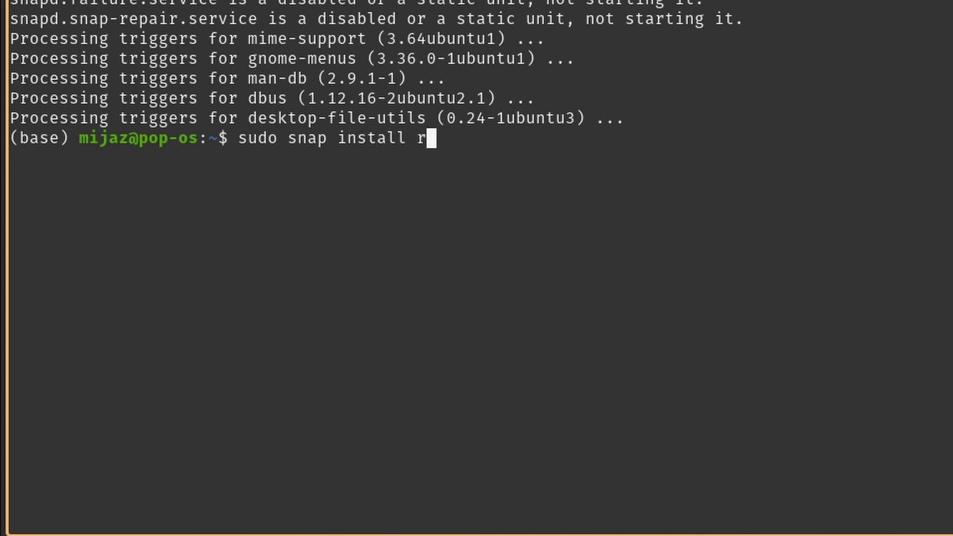
pyautogui.write('pi-i')
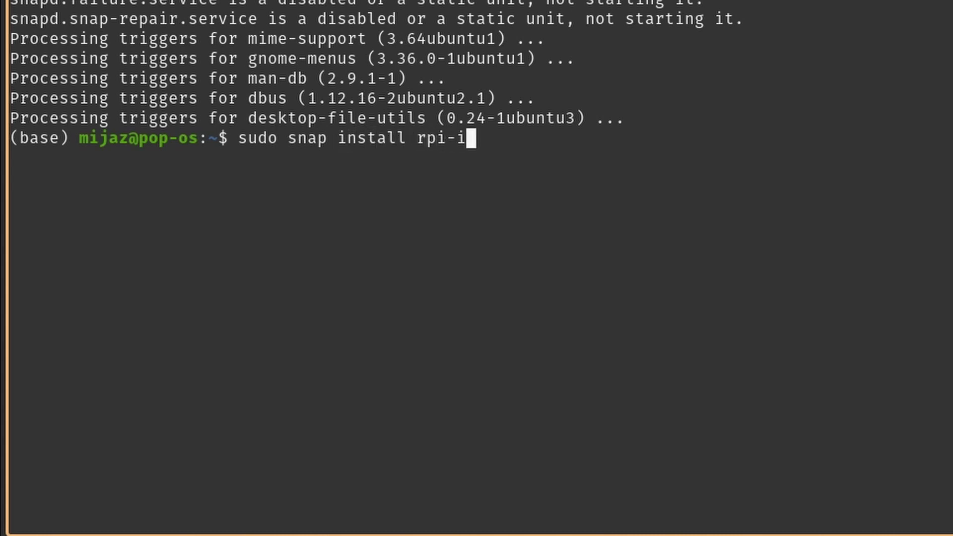
pyautogui.write('mager')
pyautogui.press('Return')
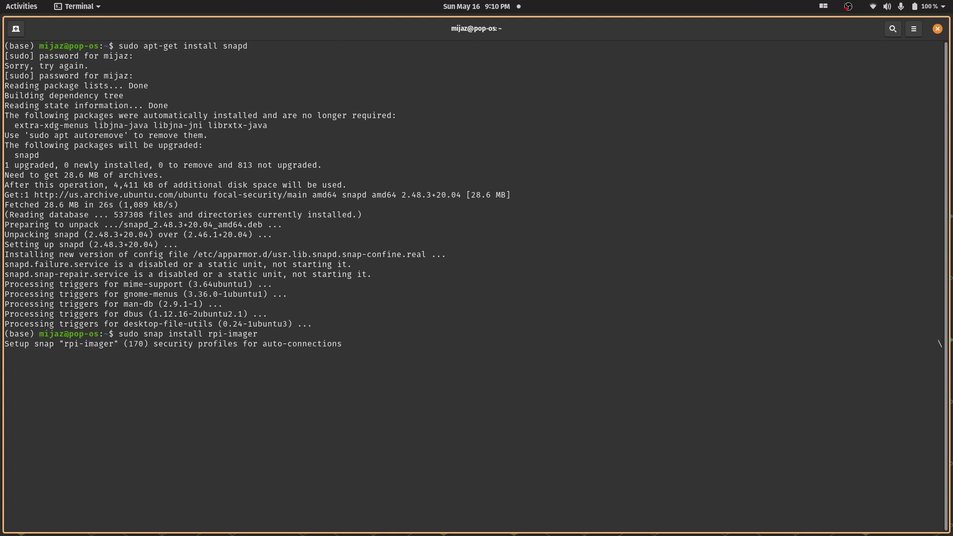
pyautogui.hotkey('ctrl', 'l')
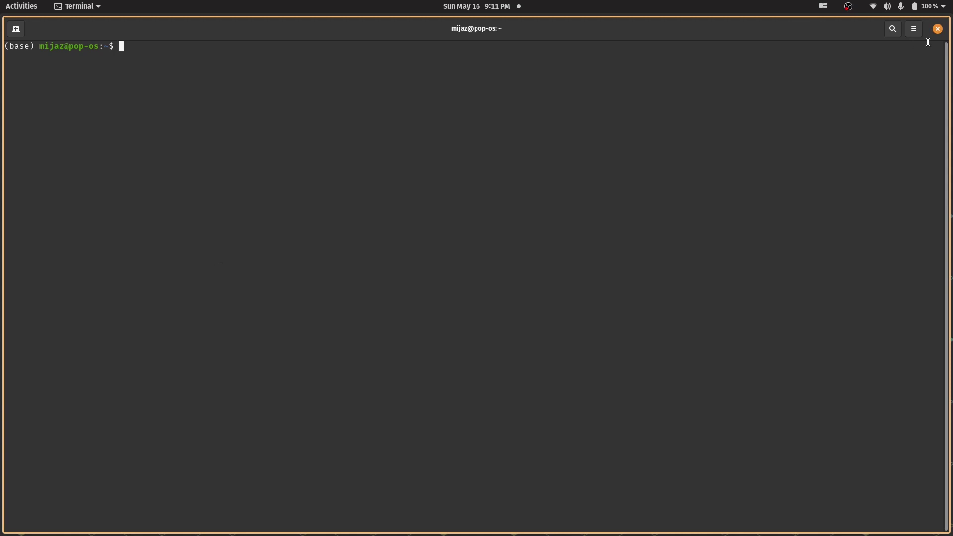
# Step: Close Terminal and launch Raspberry Pi Imager by searching 'rasp', maximizing its window
pyautogui.click(937, 29)
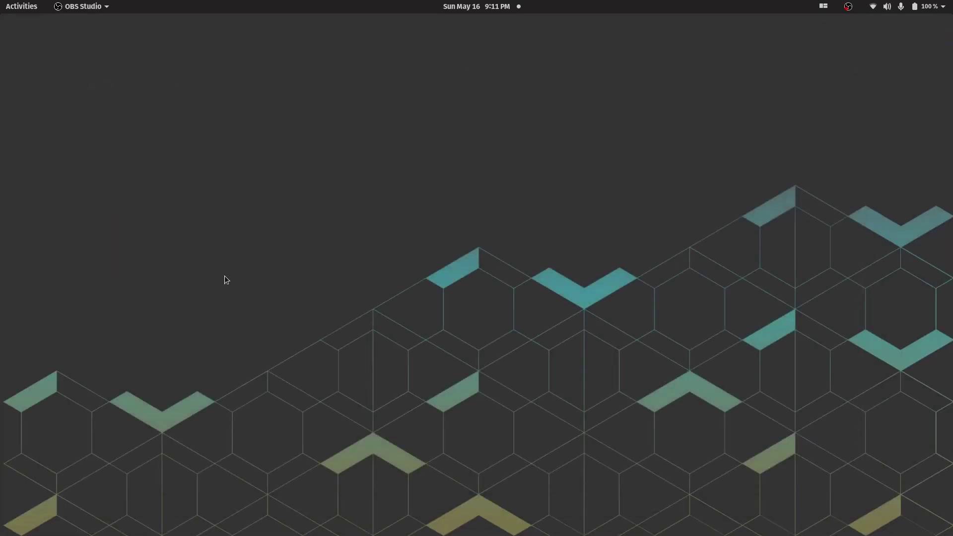
pyautogui.press('super')
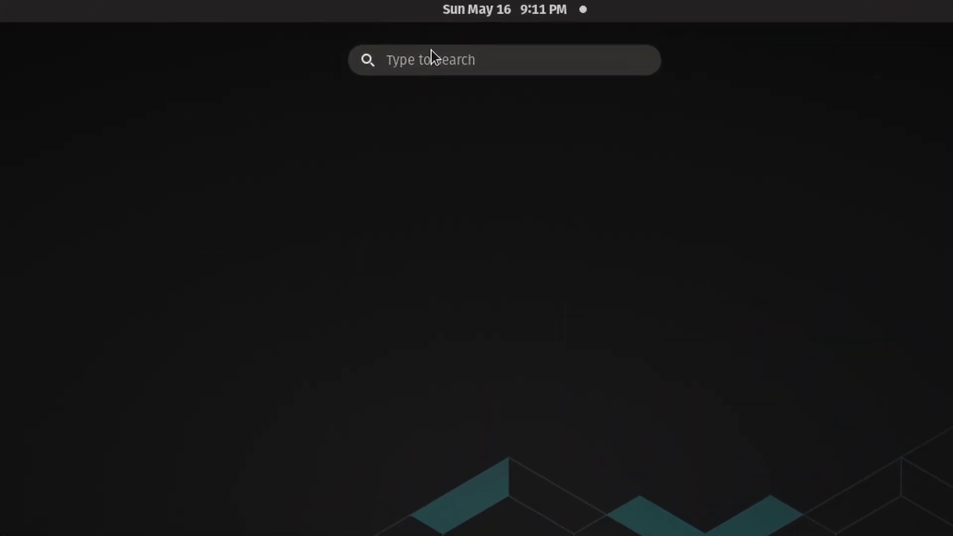
pyautogui.click(432, 59)
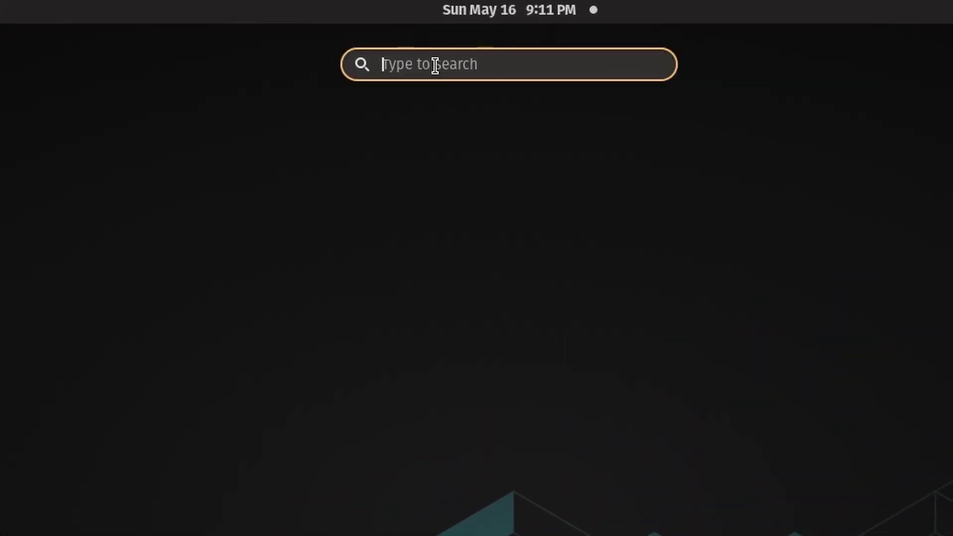
pyautogui.write('rasp')
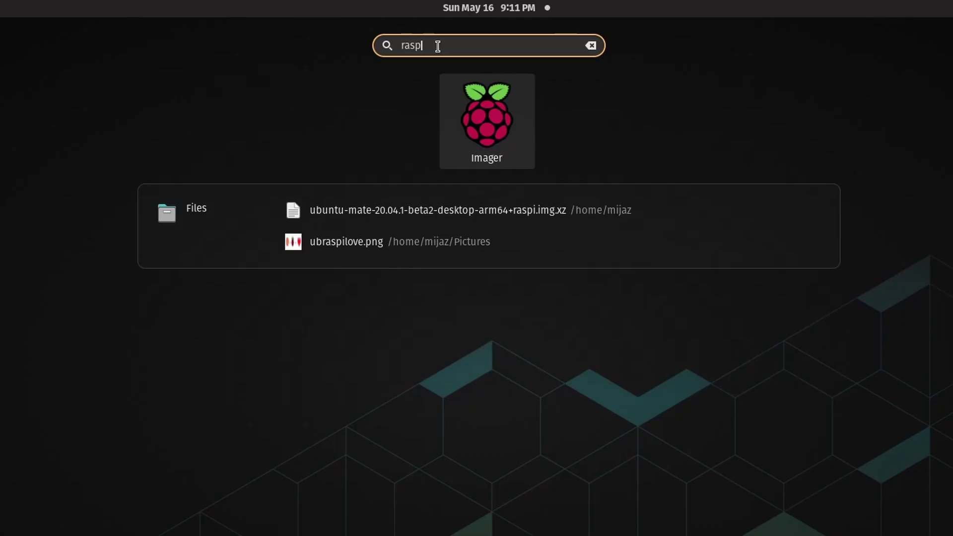
pyautogui.press('Return')
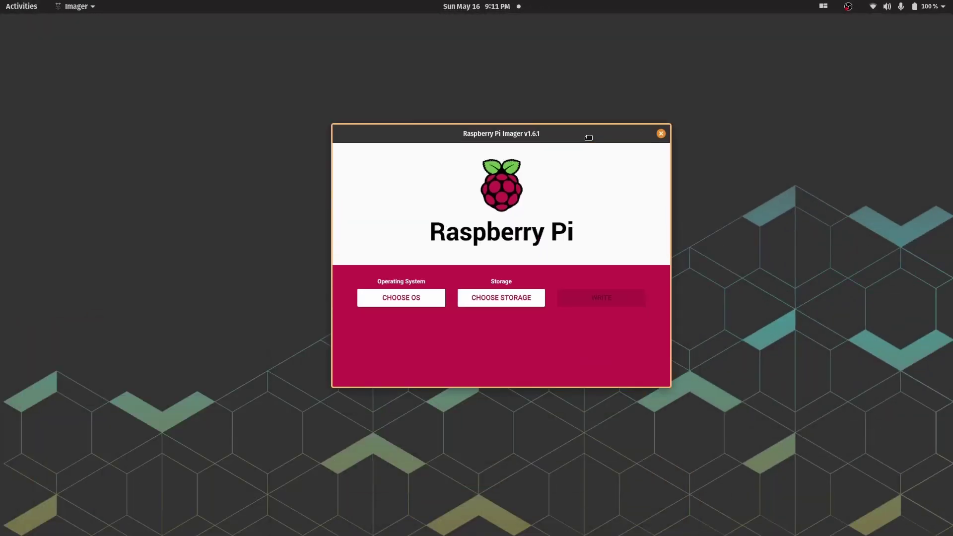
pyautogui.doubleClick(584, 111)
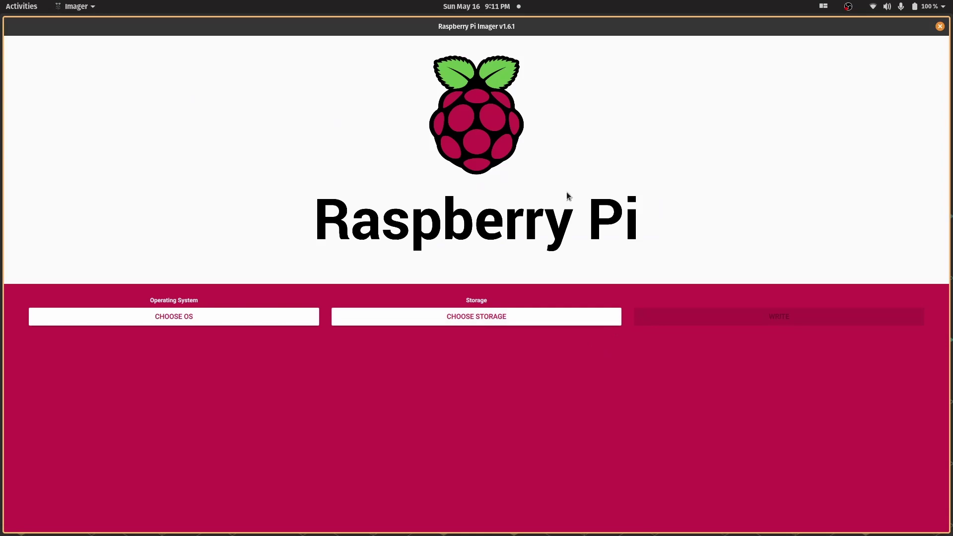
# Step: Choose Ubuntu Server 20.04.2 LTS (RPi 3/4/400) under Other general purpose OS > Ubuntu
pyautogui.click(217, 320)
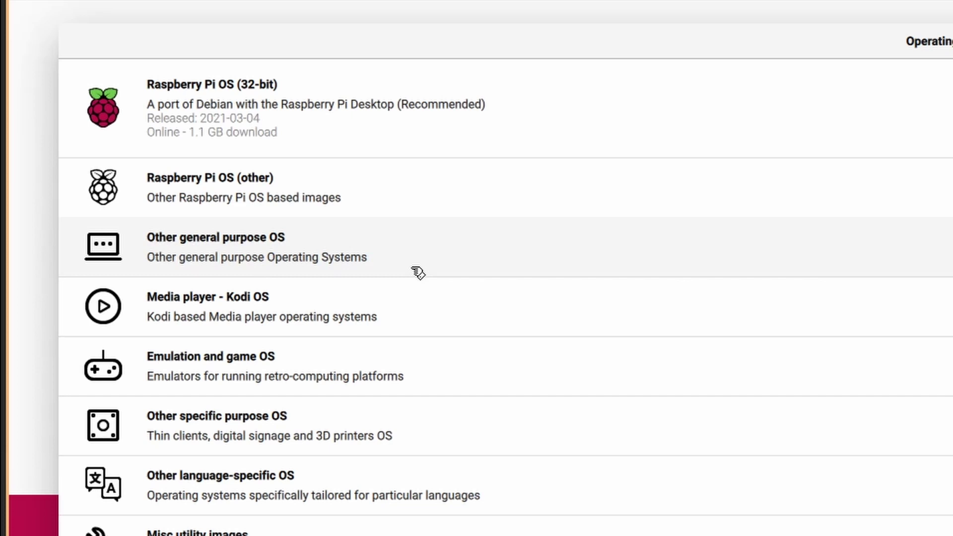
pyautogui.click(267, 260)
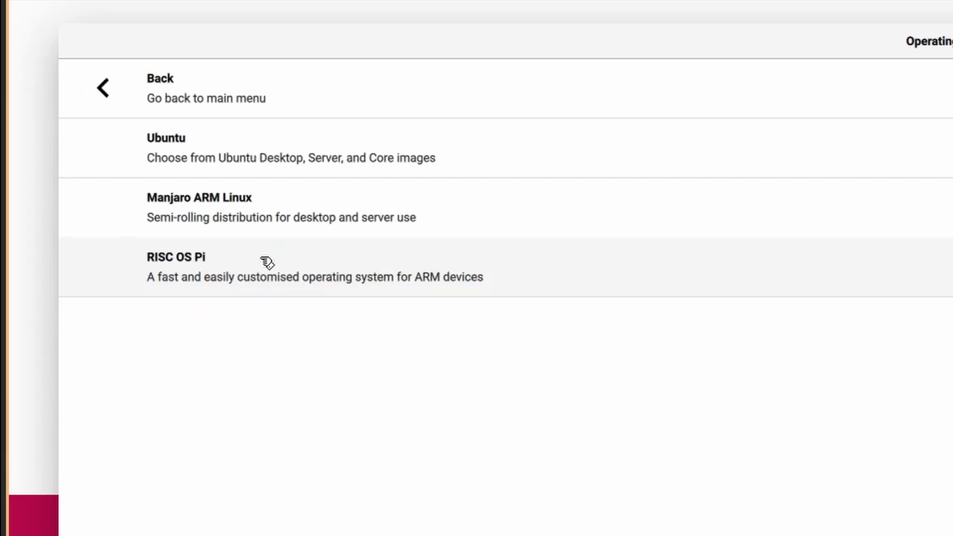
pyautogui.click(282, 170)
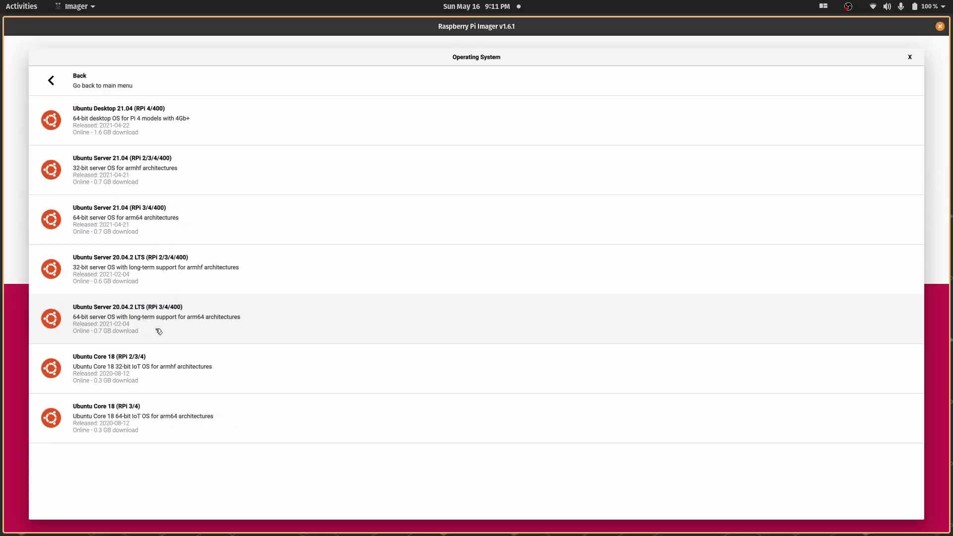
pyautogui.click(159, 331)
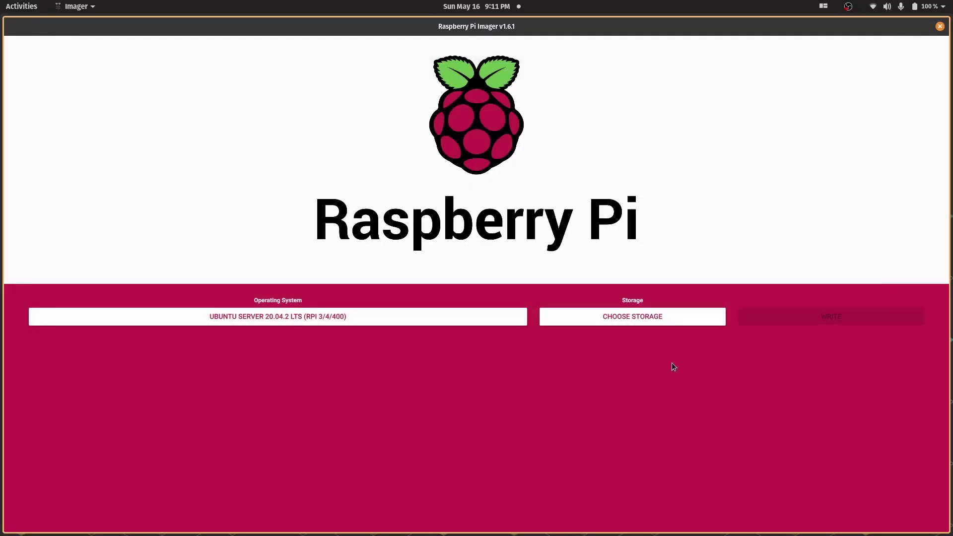
# Step: Pick the 32 GB Mass Storage_Device as the storage target and start the write
pyautogui.click(643, 318)
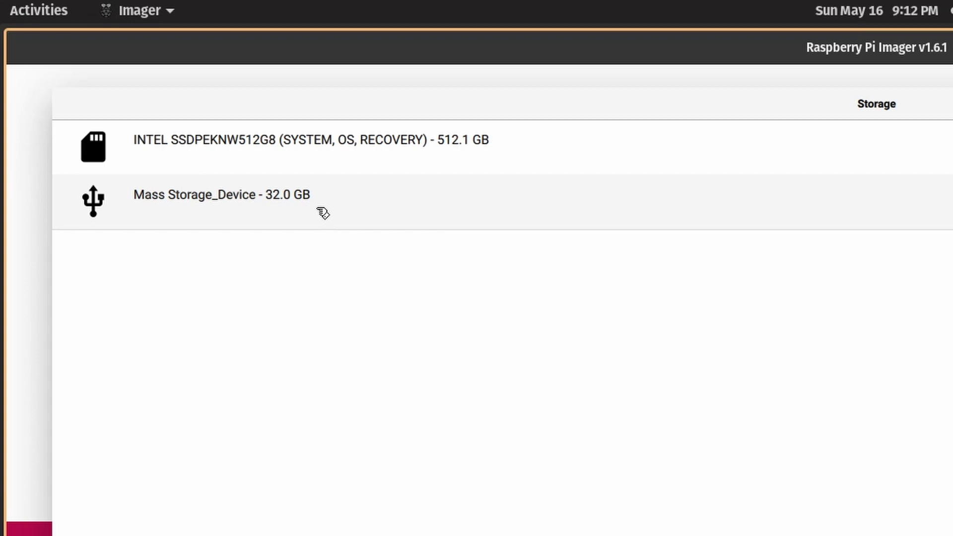
pyautogui.click(347, 229)
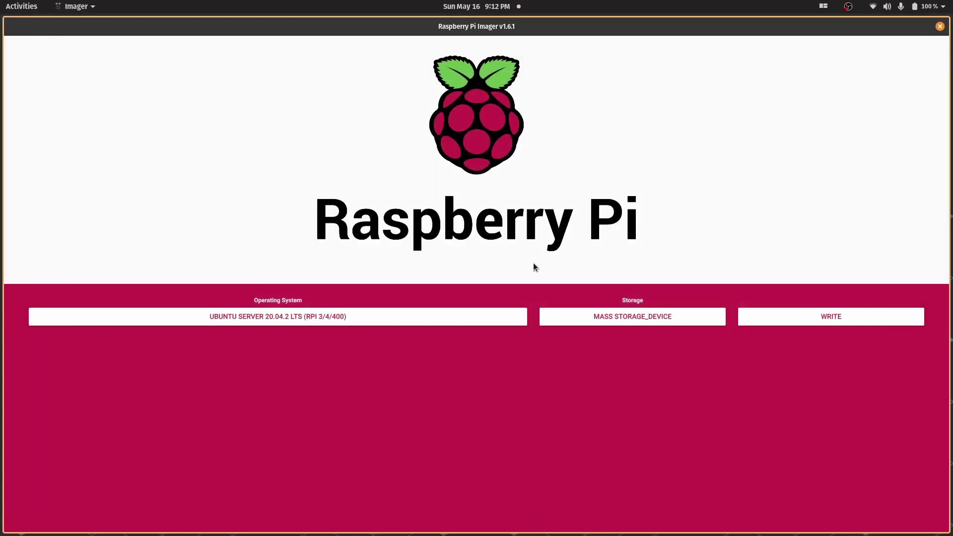
pyautogui.click(823, 323)
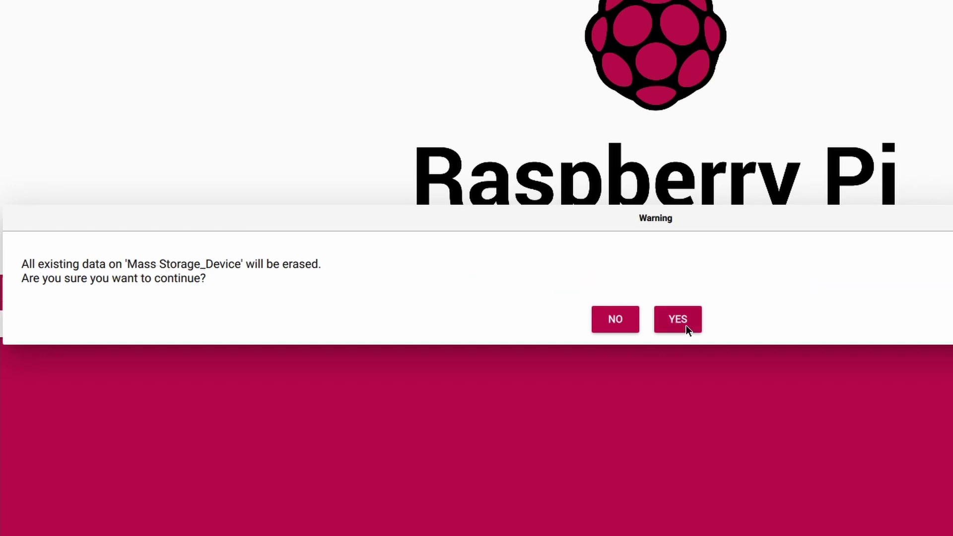
# Step: Confirm erasing the card, authorize with the account password, and dismiss the Write Successful notice
pyautogui.click(686, 326)
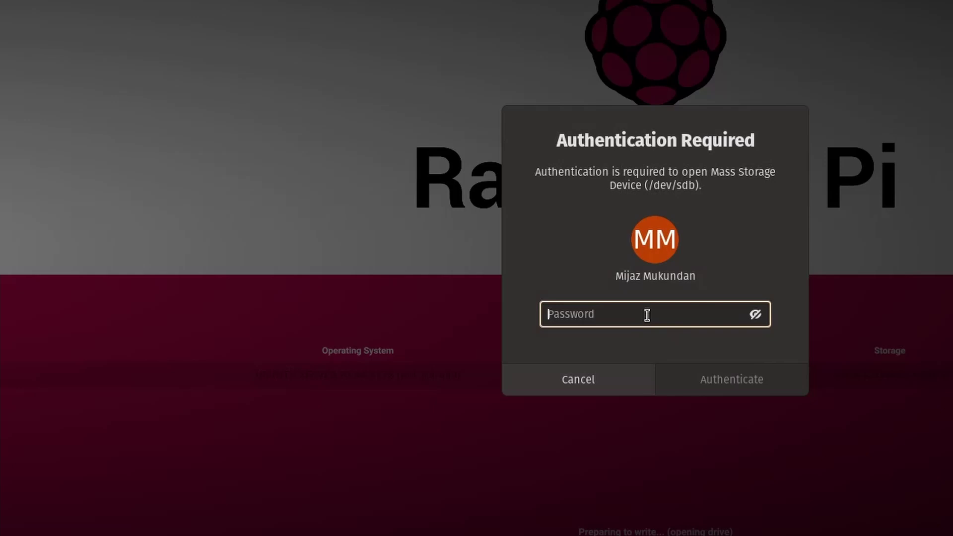
pyautogui.write('••••••')
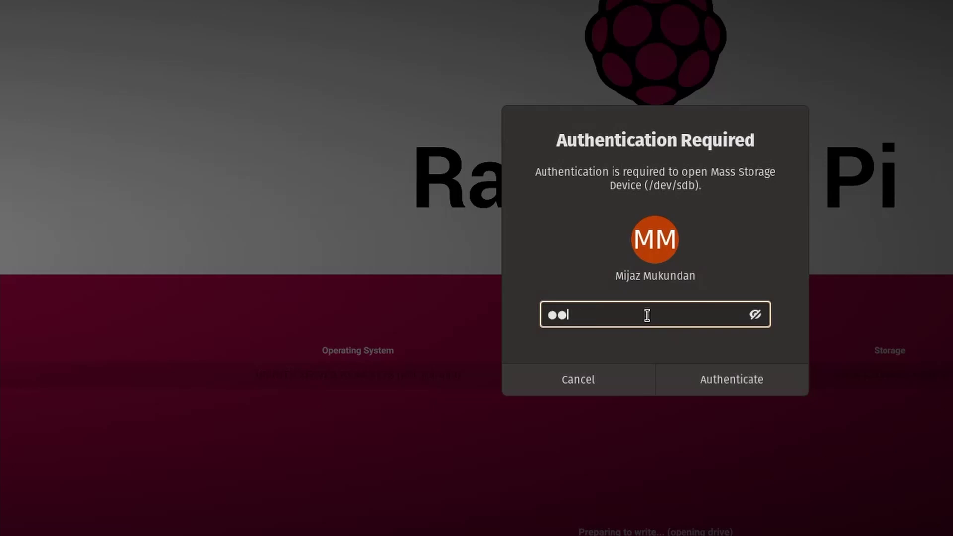
pyautogui.press('Return')
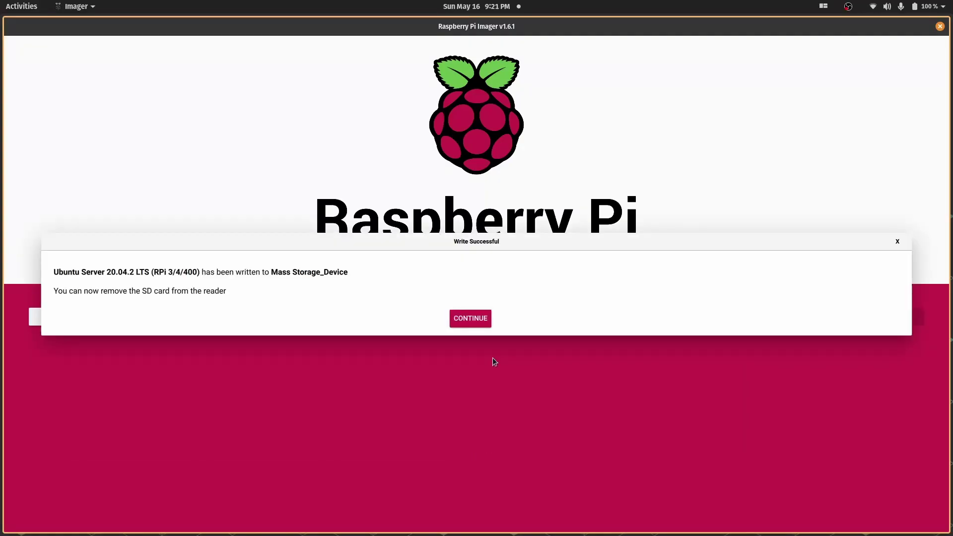
pyautogui.click(477, 322)
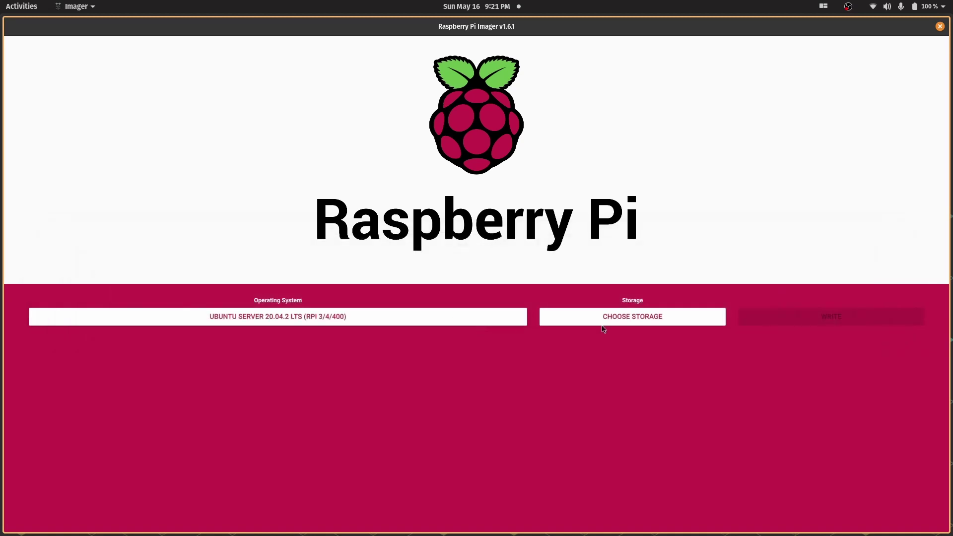
# Step: Close Imager and open Files full-screen on the SD card's system-boot partition, bringing up its folder menu
pyautogui.click(940, 27)
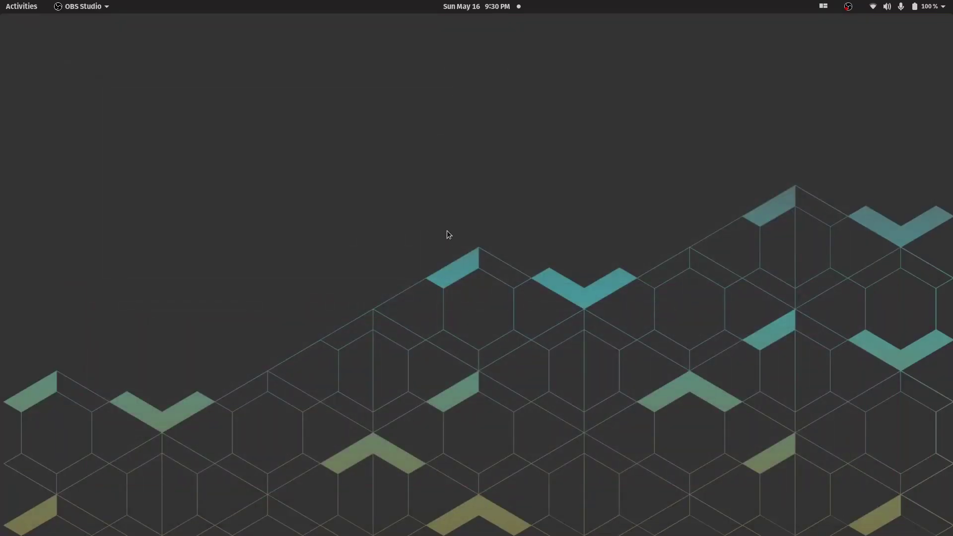
pyautogui.press('super')
pyautogui.write('fil;')
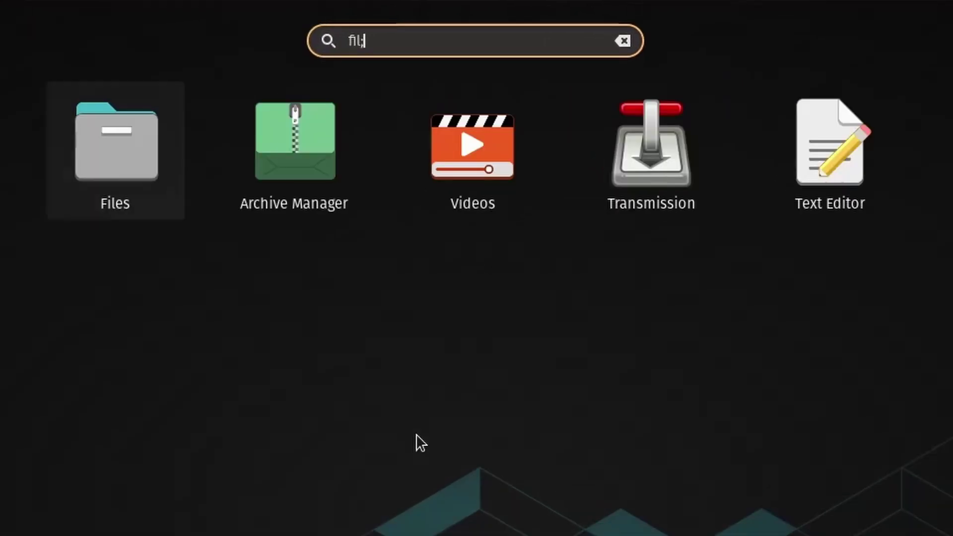
pyautogui.write('es')
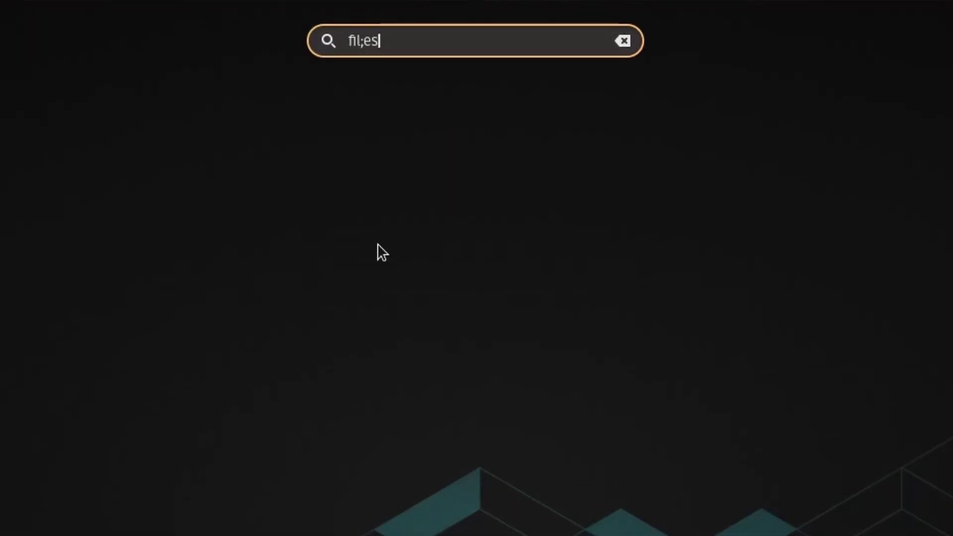
pyautogui.press('BackSpace')
pyautogui.press('BackSpace')
pyautogui.press('BackSpace')
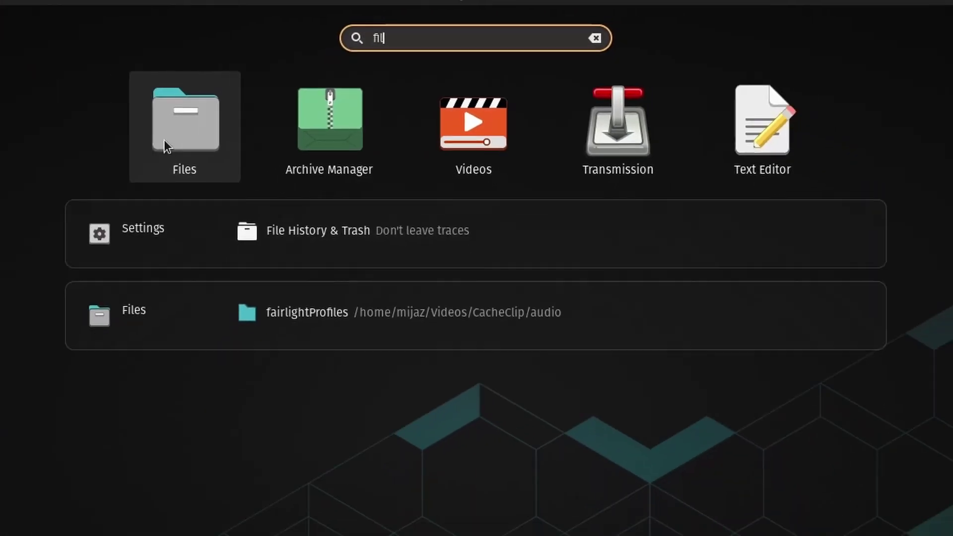
pyautogui.click(166, 144)
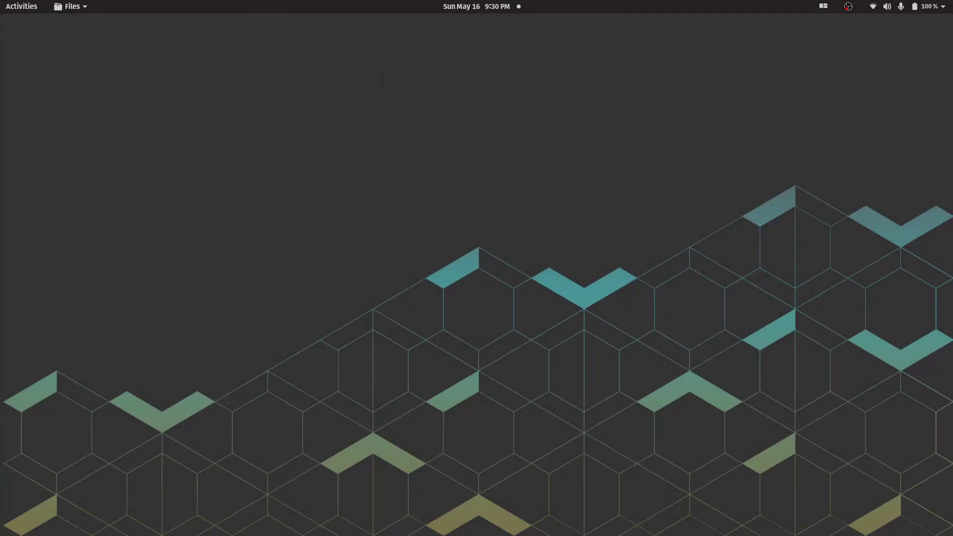
pyautogui.press('super+Up')
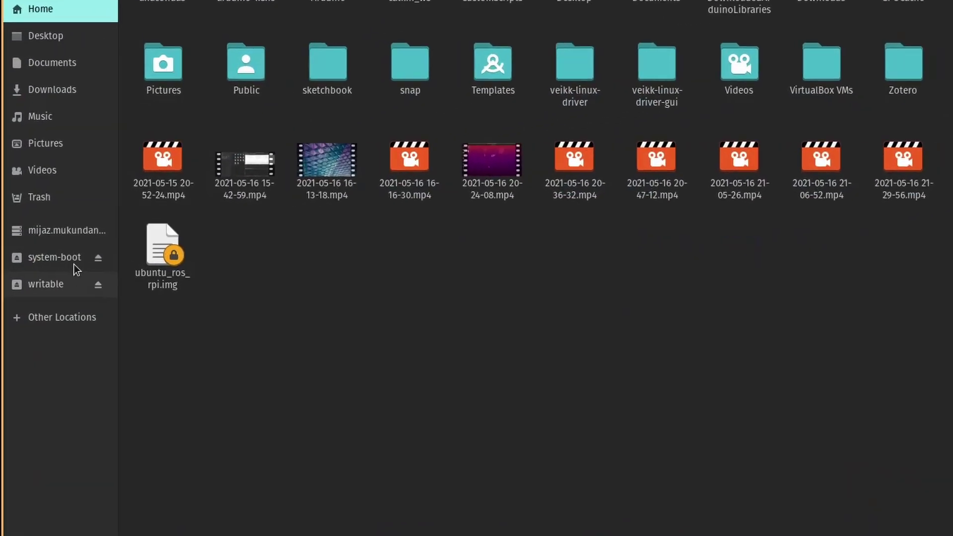
pyautogui.click(60, 259)
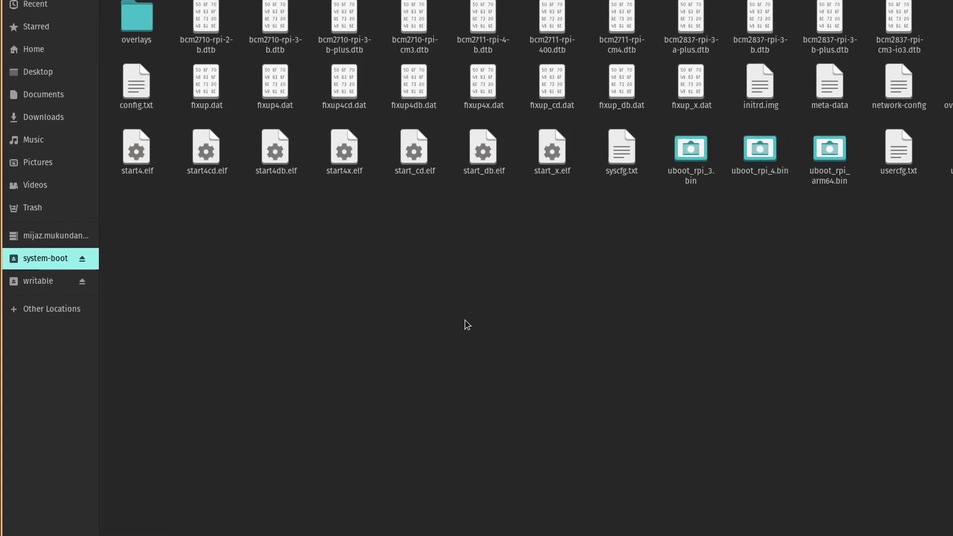
pyautogui.rightClick(553, 249)
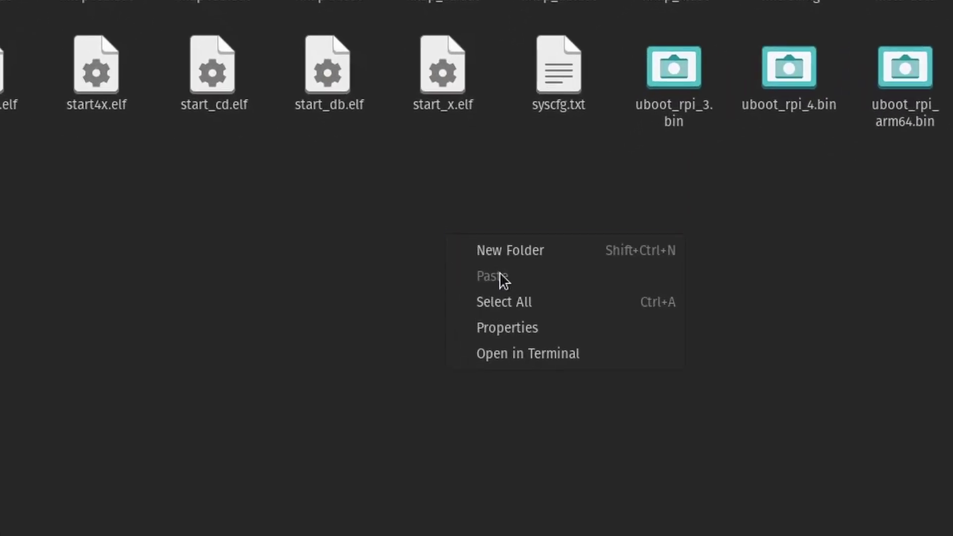
# Step: Open a terminal in system-boot and run ifconfig, noting the wlp4s0 address 192.168.0.104
pyautogui.click(540, 350)
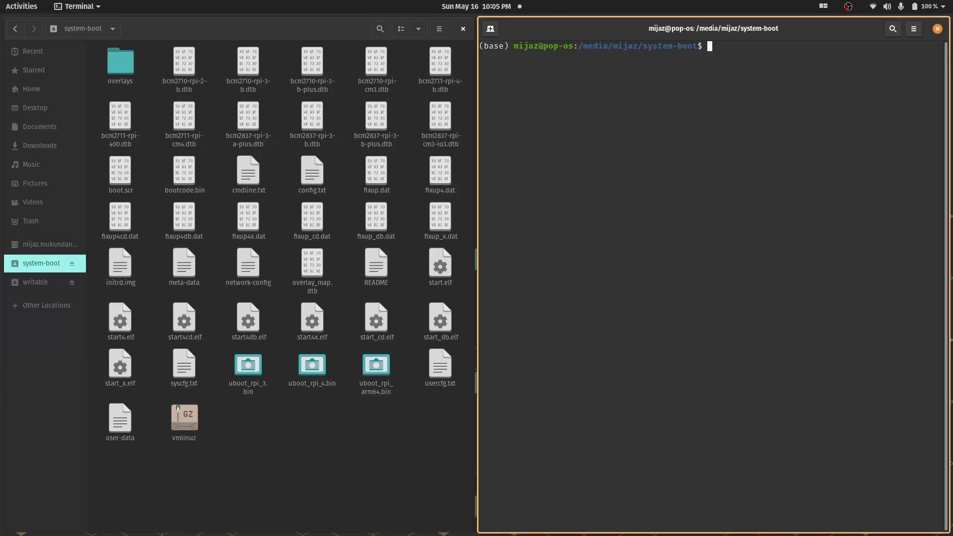
pyautogui.write('i')
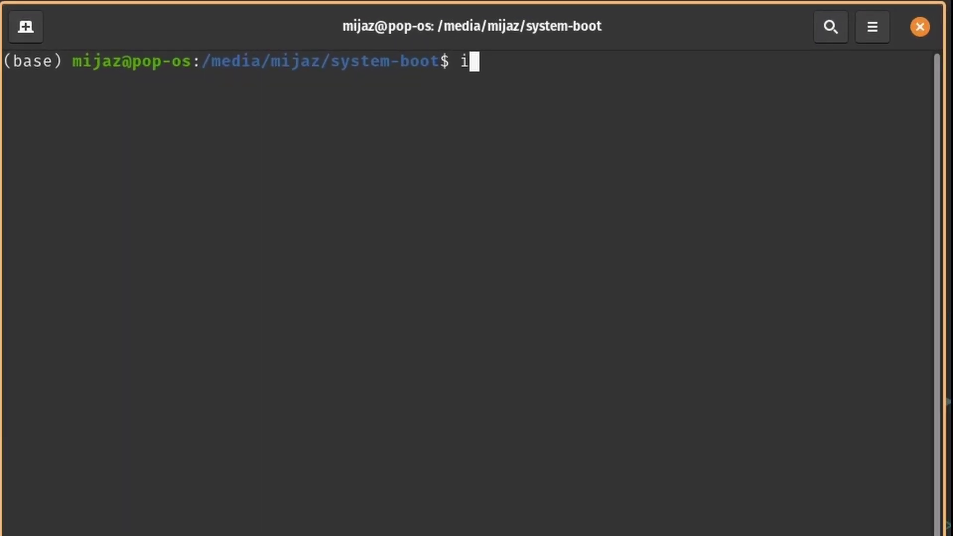
pyautogui.write('fconfig')
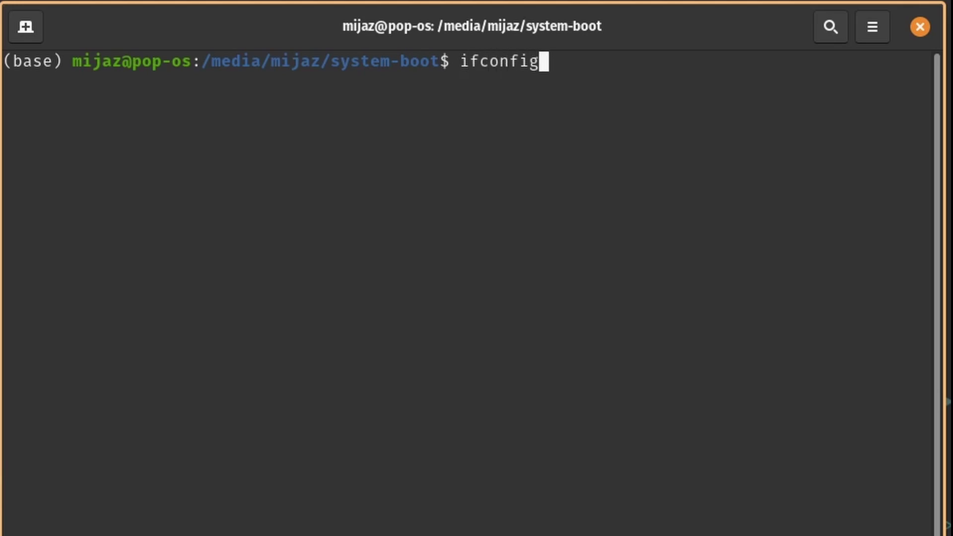
pyautogui.press('Return')
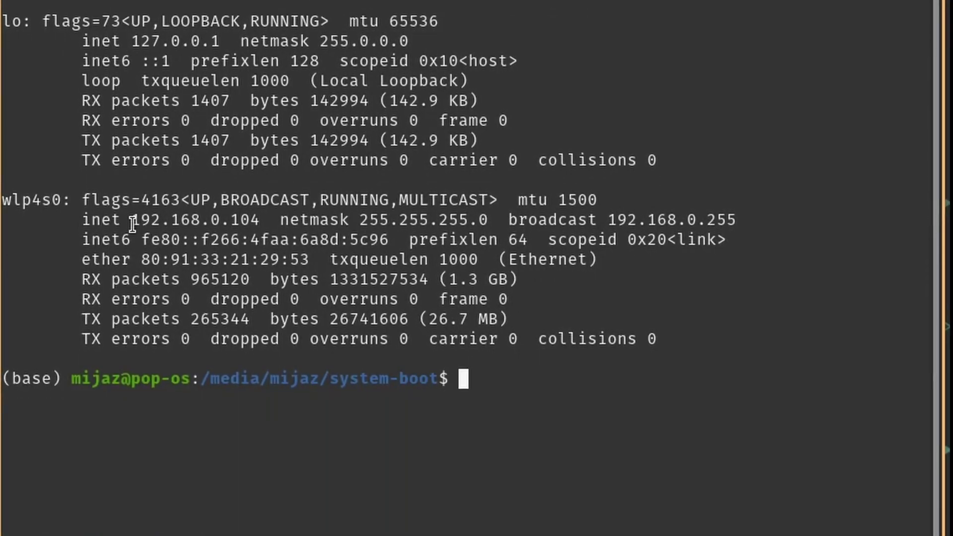
pyautogui.moveTo(229, 220); pyautogui.dragTo(143, 222)
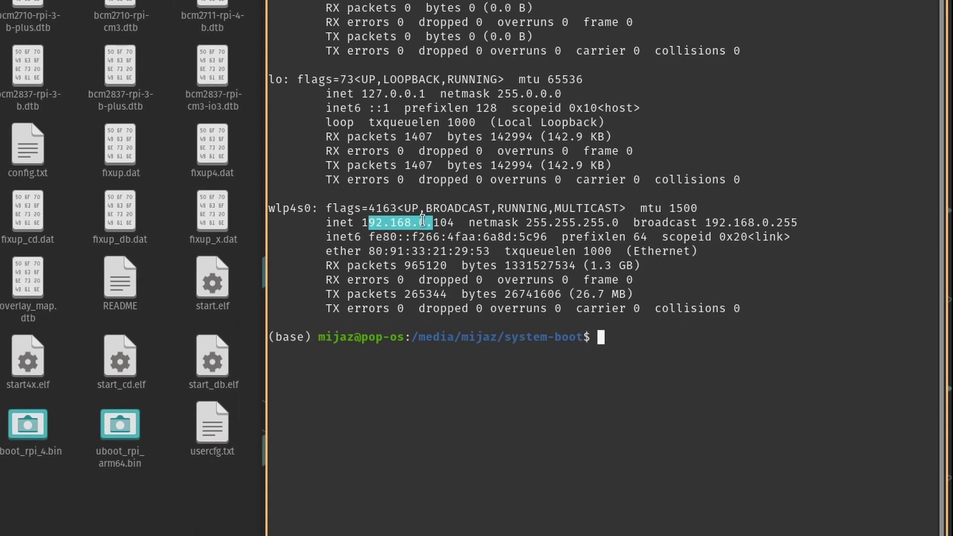
pyautogui.click(499, 434)
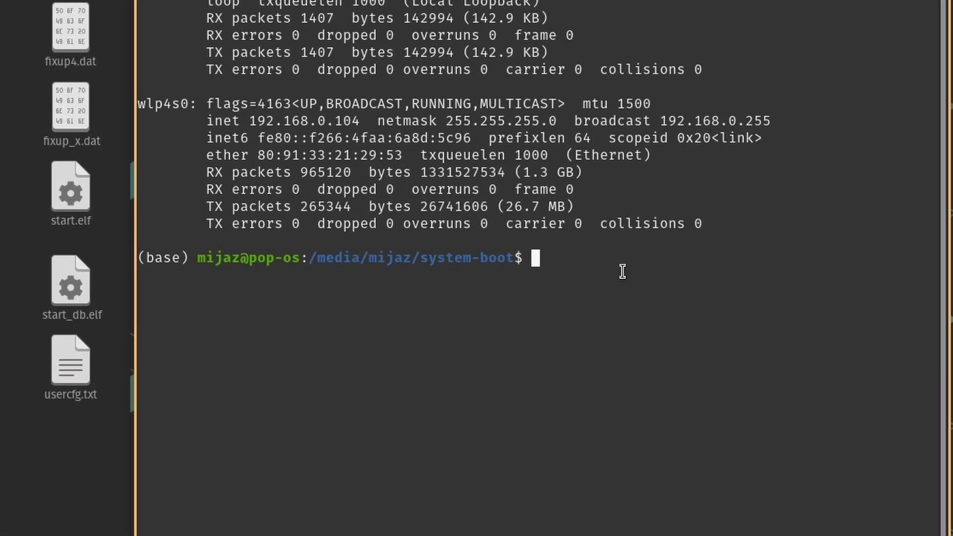
# Step: Open network-config in nano with sudo and move to the commented-out wifis section
pyautogui.write('sudo nano')
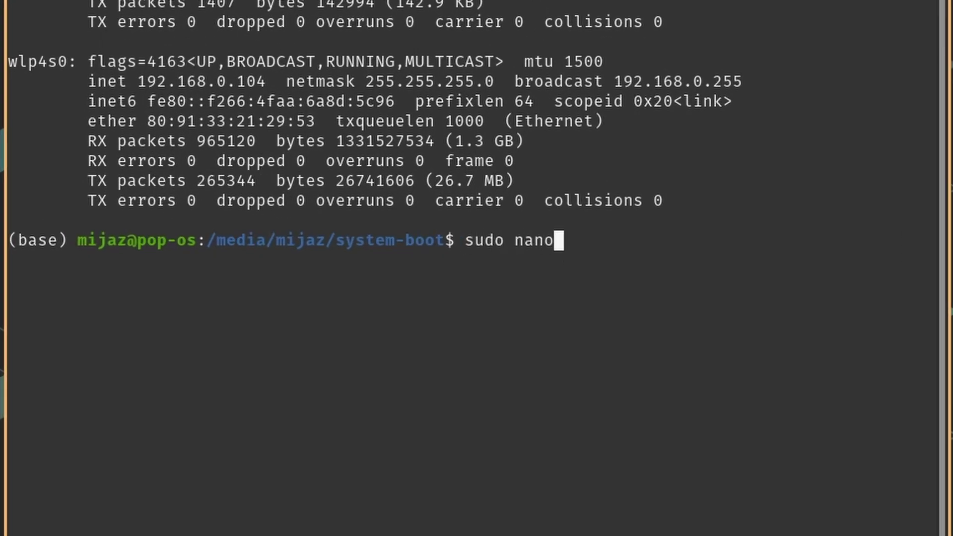
pyautogui.write(' network-config')
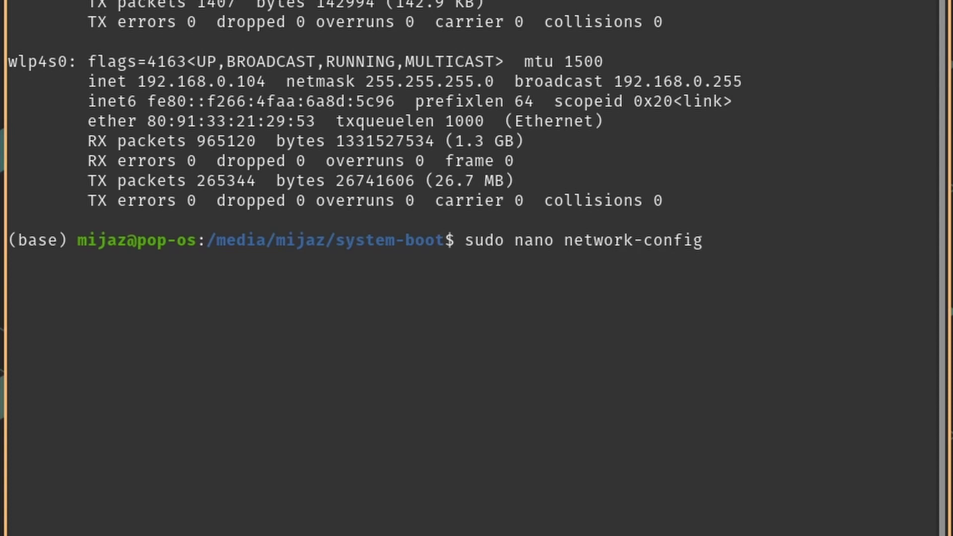
pyautogui.press('Return')
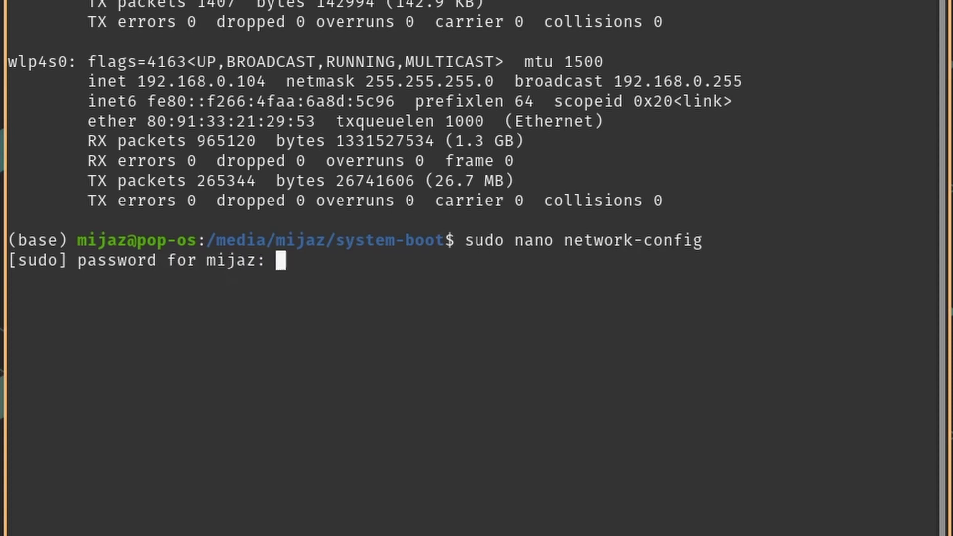
pyautogui.press('Return')
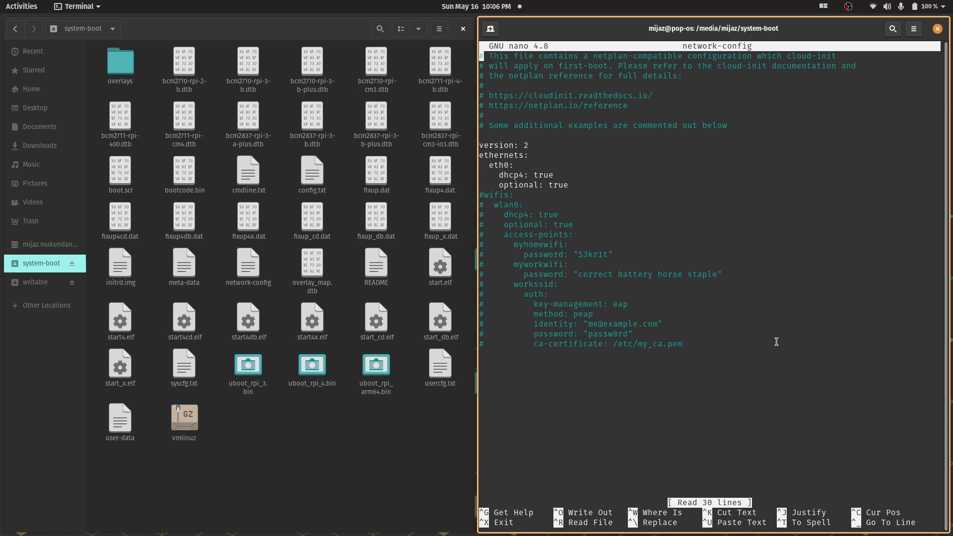
pyautogui.press('Down')
pyautogui.press('Down')
pyautogui.press('Down')
pyautogui.press('Down')
pyautogui.press('Down')
pyautogui.press('Down')
pyautogui.press('Down')
pyautogui.press('Down')
pyautogui.press('Down')
pyautogui.press('Down')
pyautogui.press('Down')
pyautogui.press('Down')
pyautogui.press('Down')
pyautogui.press('Down')
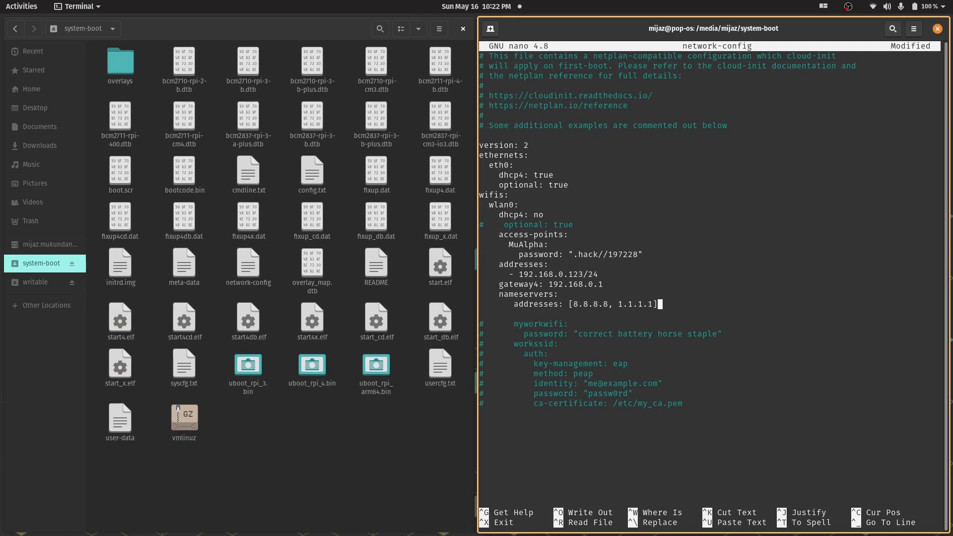
# Step: Save network-config, exit nano, close the terminal, and eject the SD card's drives from Files
pyautogui.hotkey('ctrl', 'o')
pyautogui.press('Return')
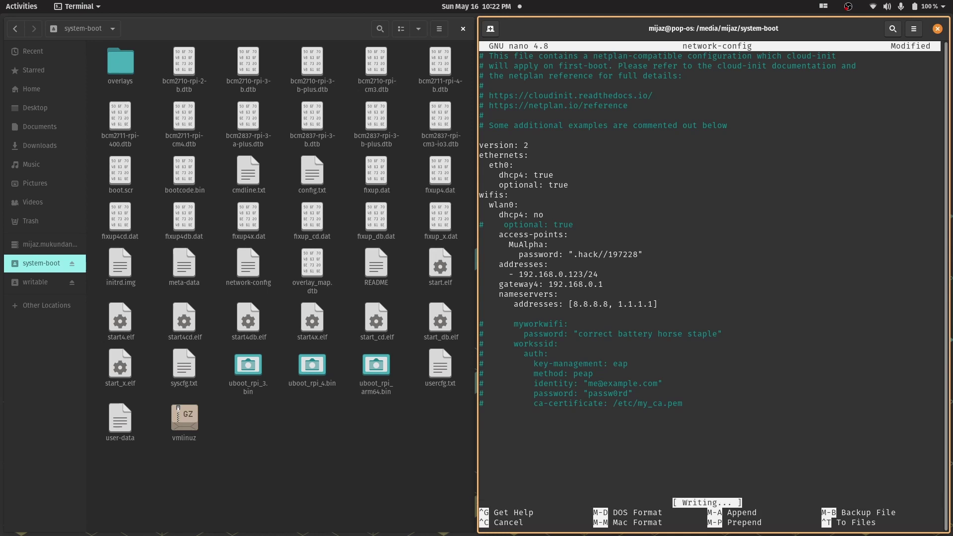
pyautogui.hotkey('ctrl', 'x')
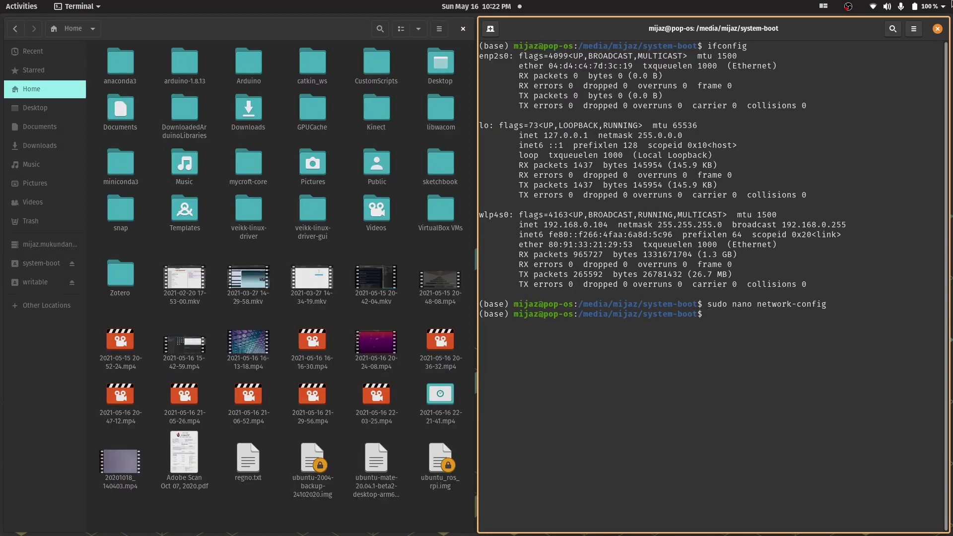
pyautogui.click(938, 29)
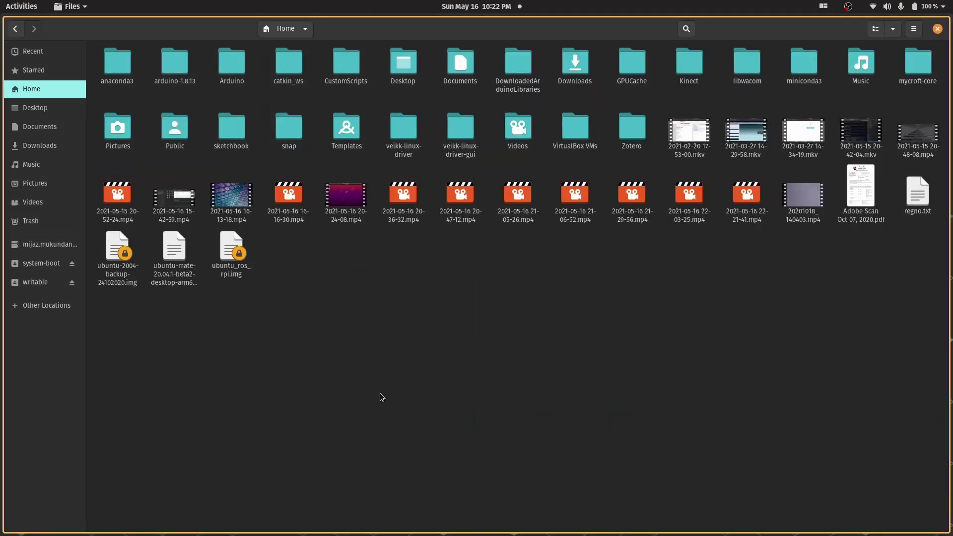
pyautogui.click(72, 263)
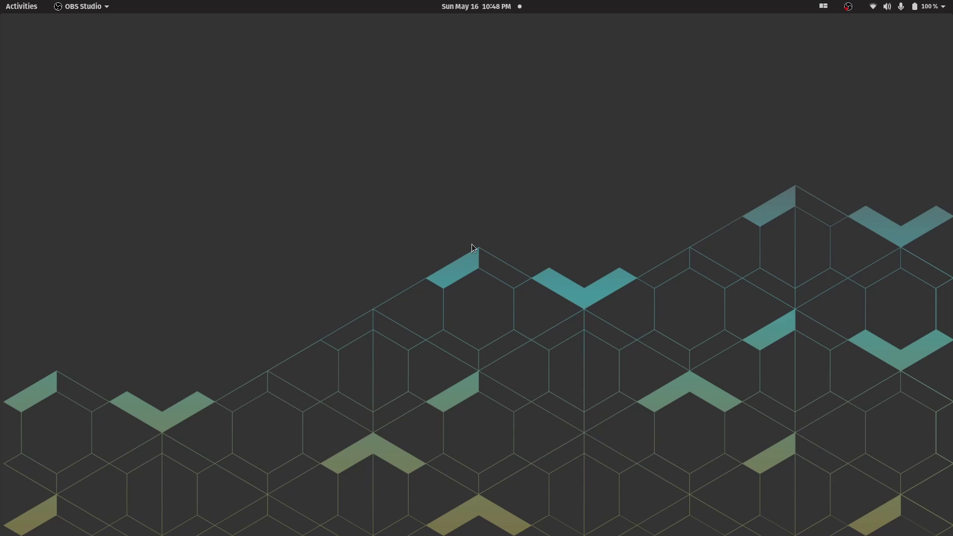
# Step: In a new terminal, generate an RSA 3072 key pair with ssh-keygen, keeping default location and no passphrase
pyautogui.hotkey('ctrl', 'alt', 't')
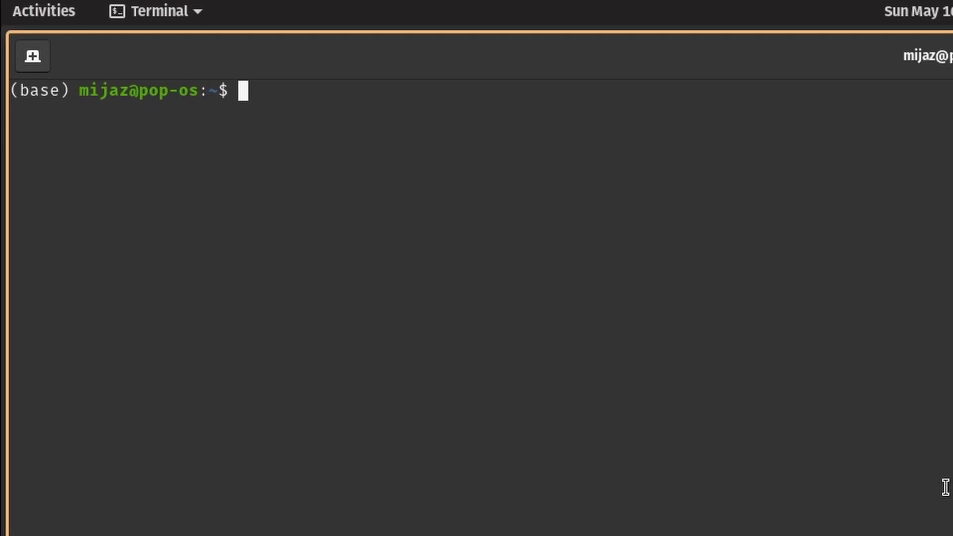
pyautogui.write('ssh')
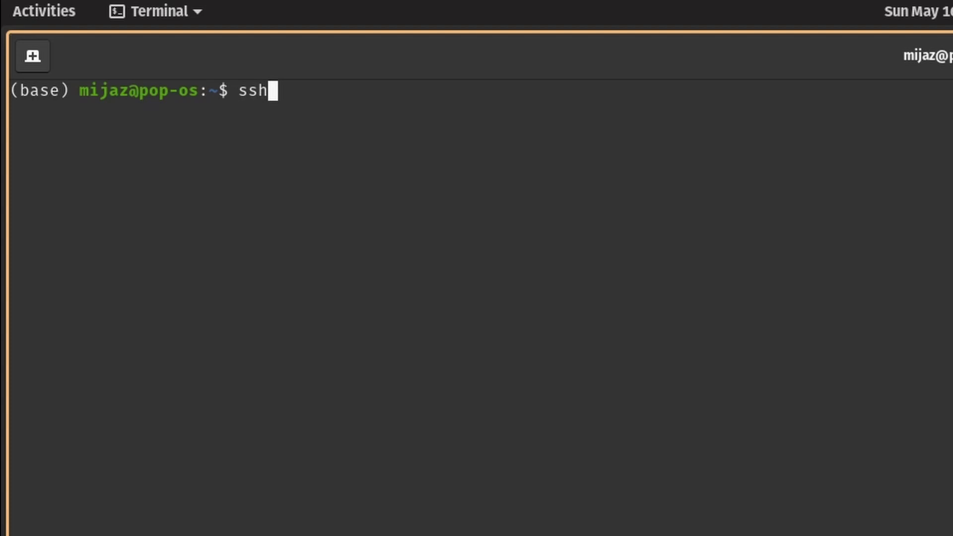
pyautogui.write('-keygen')
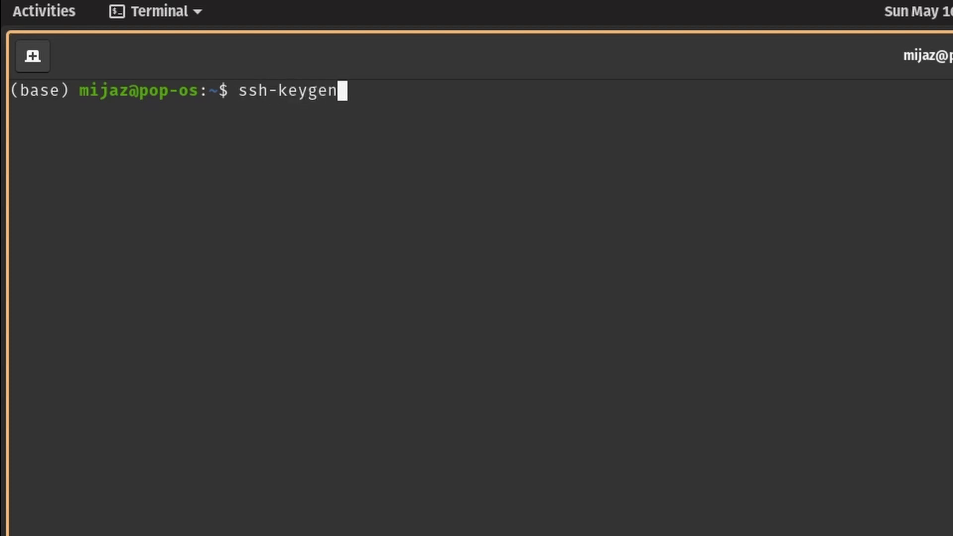
pyautogui.press('Return')
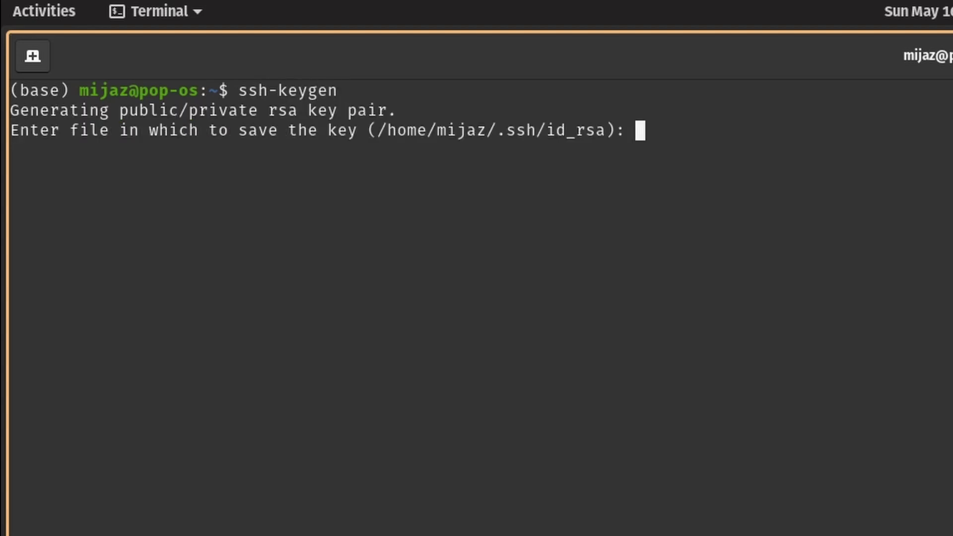
pyautogui.press('Return')
pyautogui.press('Return')
pyautogui.press('Return')
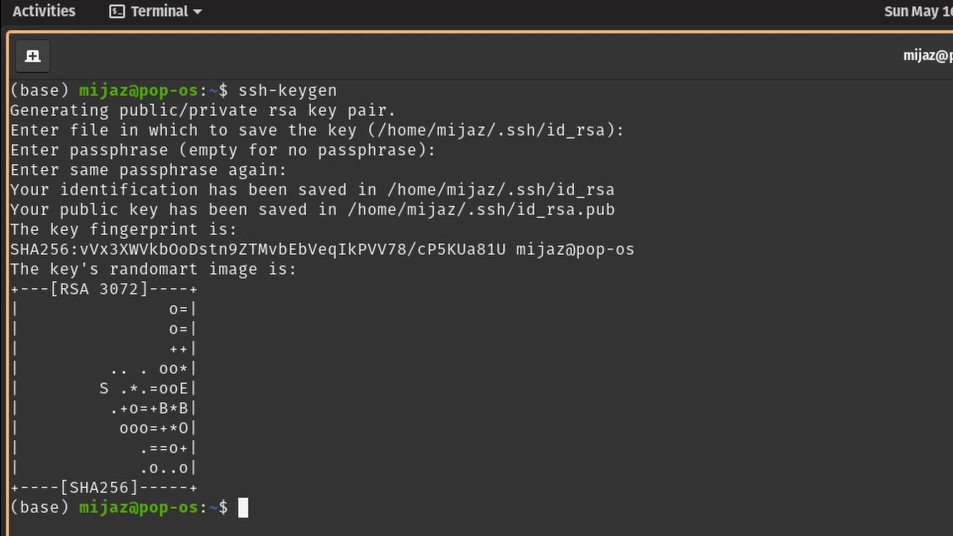
pyautogui.write('ssh ubunt')
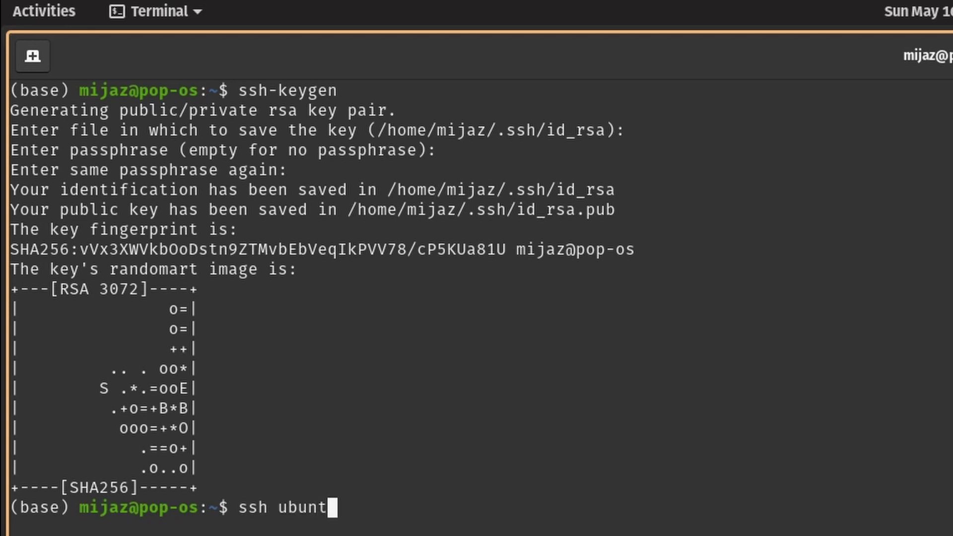
pyautogui.write('u@')
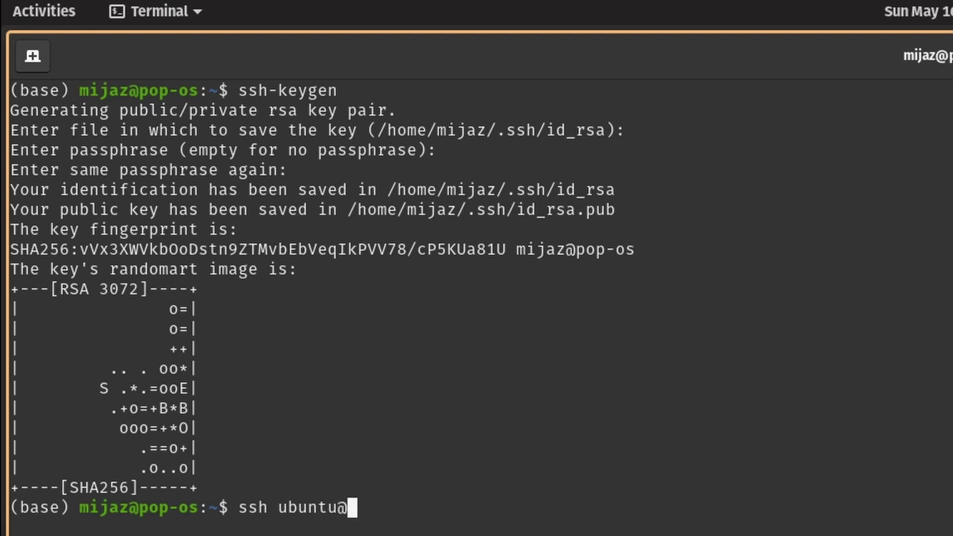
pyautogui.hotkey('ctrl', 'shift', 'v')
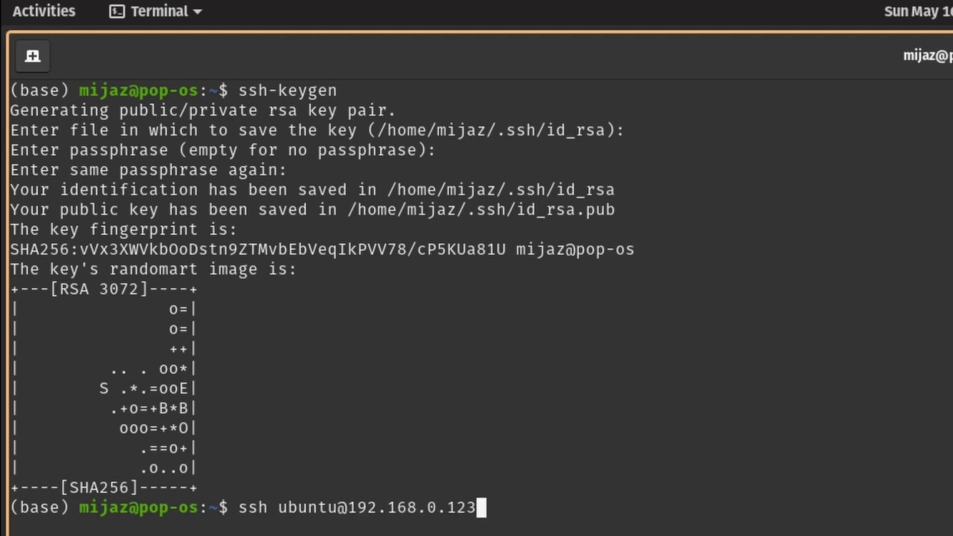
pyautogui.press('Return')
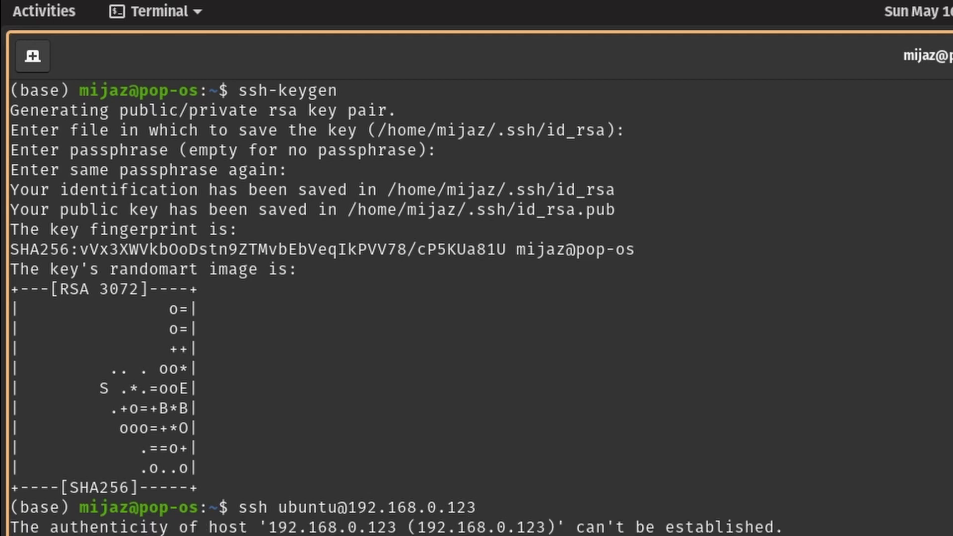
pyautogui.write('yes')
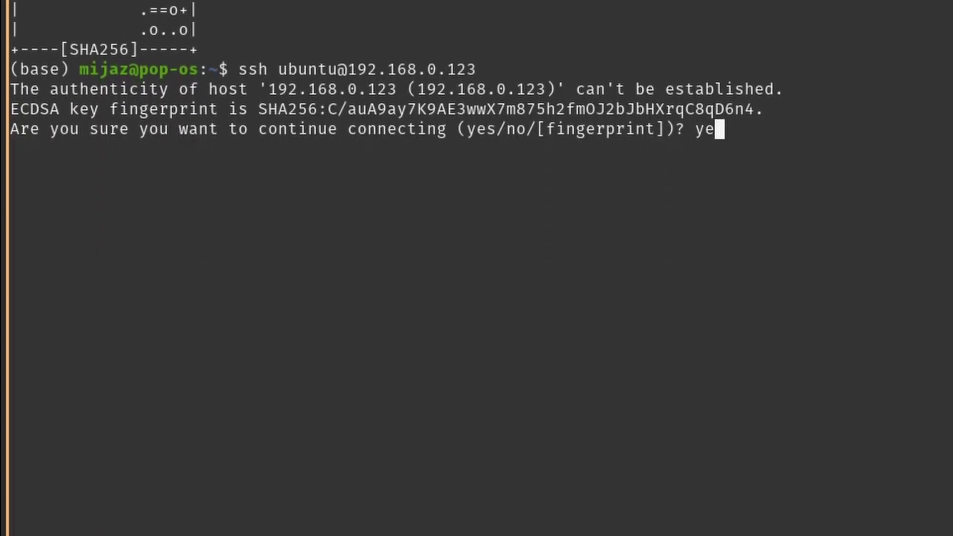
pyautogui.press('Return')
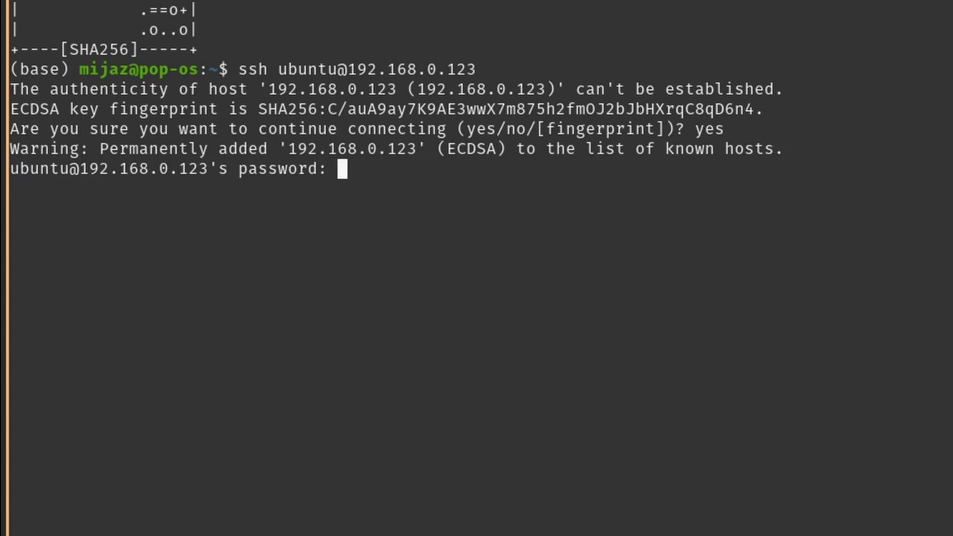
# Step: Log in with the default password and replace the expired ubuntu password with a new one
pyautogui.press('Return')
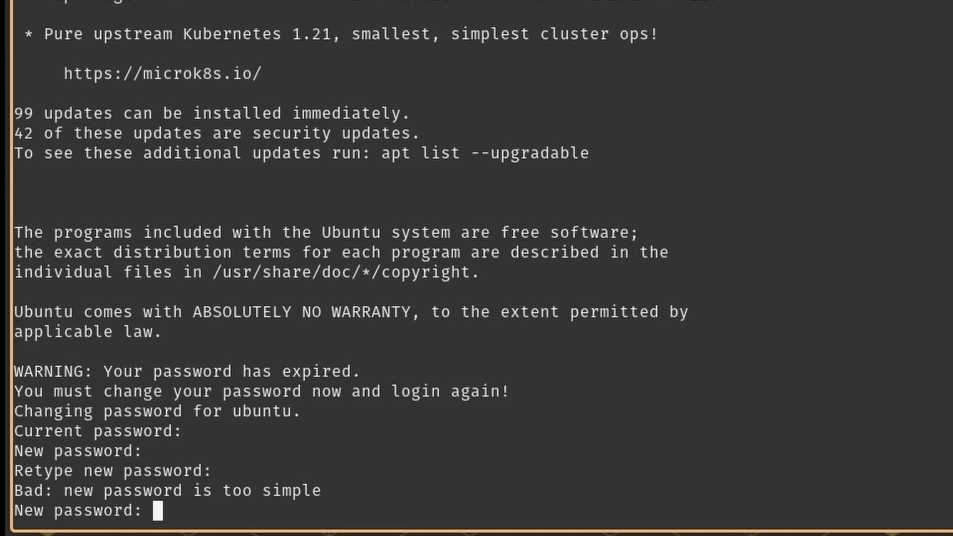
pyautogui.press('Return')
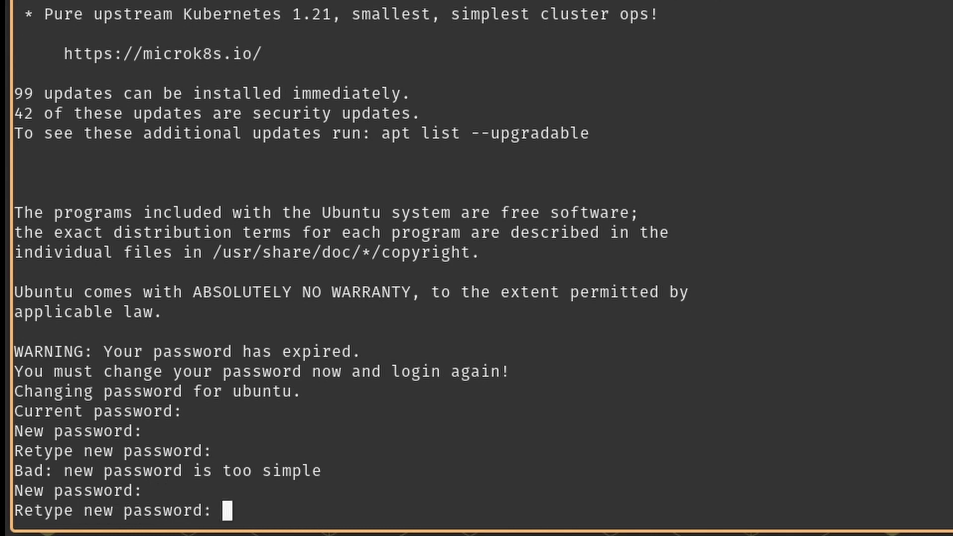
pyautogui.press('Return')
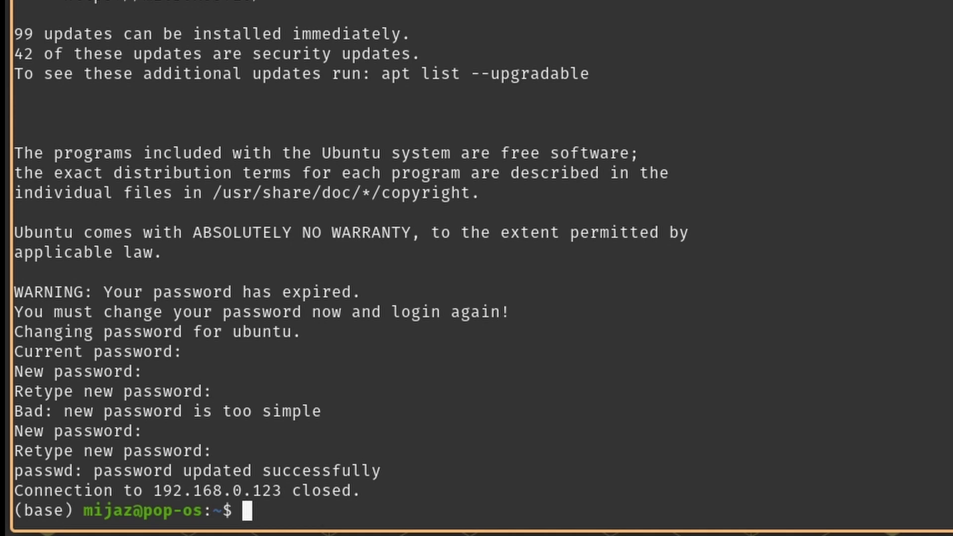
pyautogui.write('ssh')
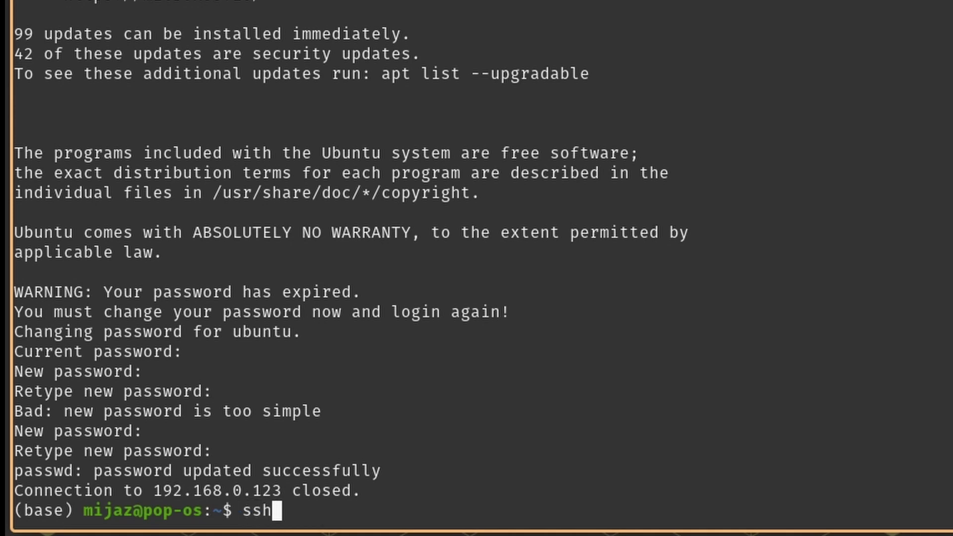
pyautogui.write('-copy')
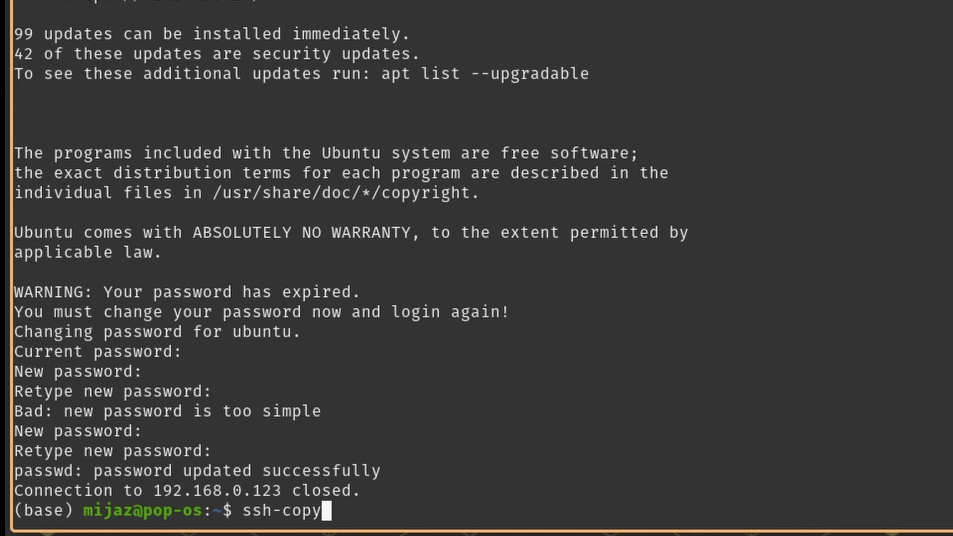
pyautogui.write('-id ubuntu')
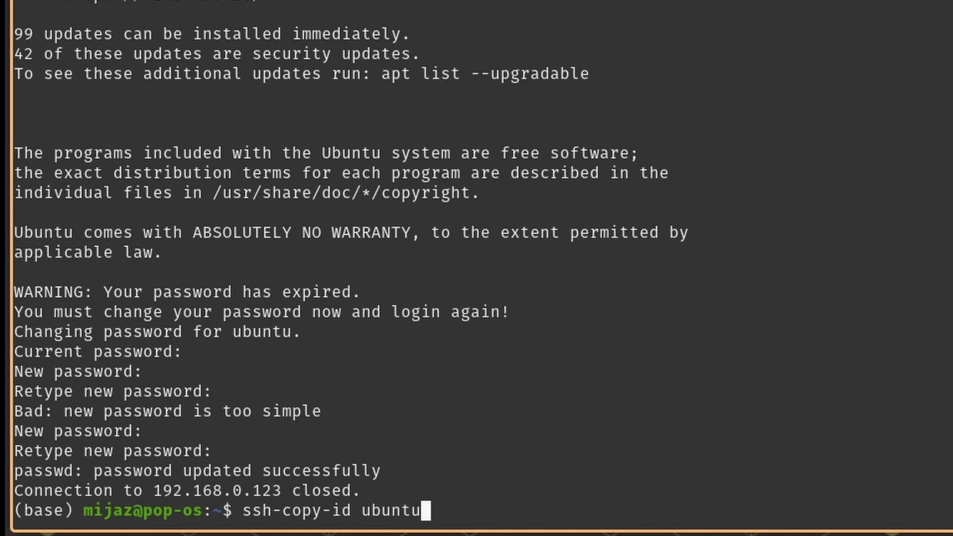
pyautogui.write('@192')
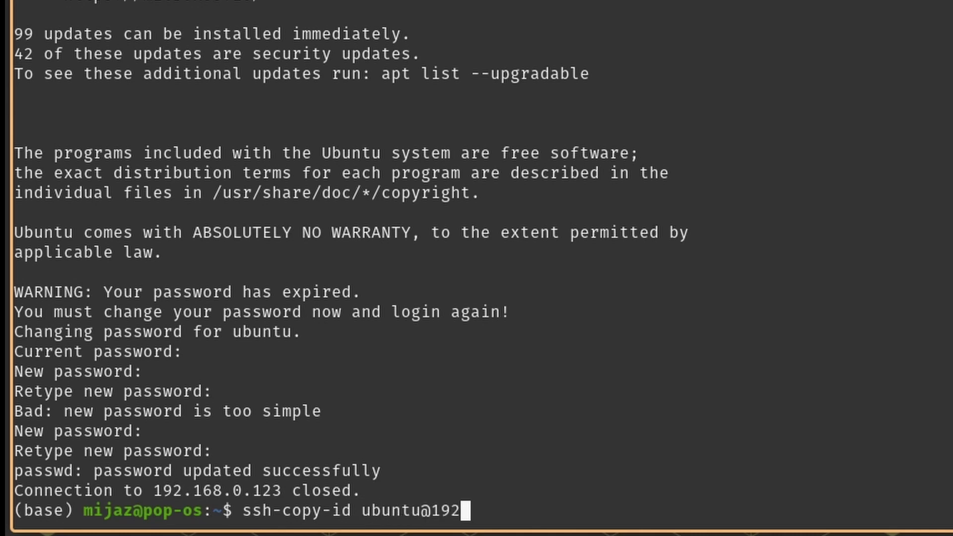
pyautogui.write('.168')
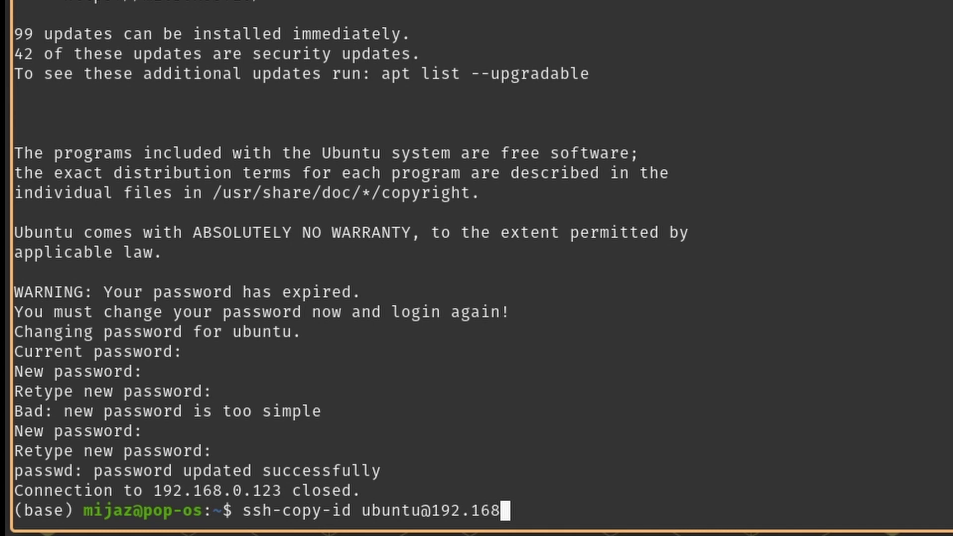
pyautogui.write('.0.123')
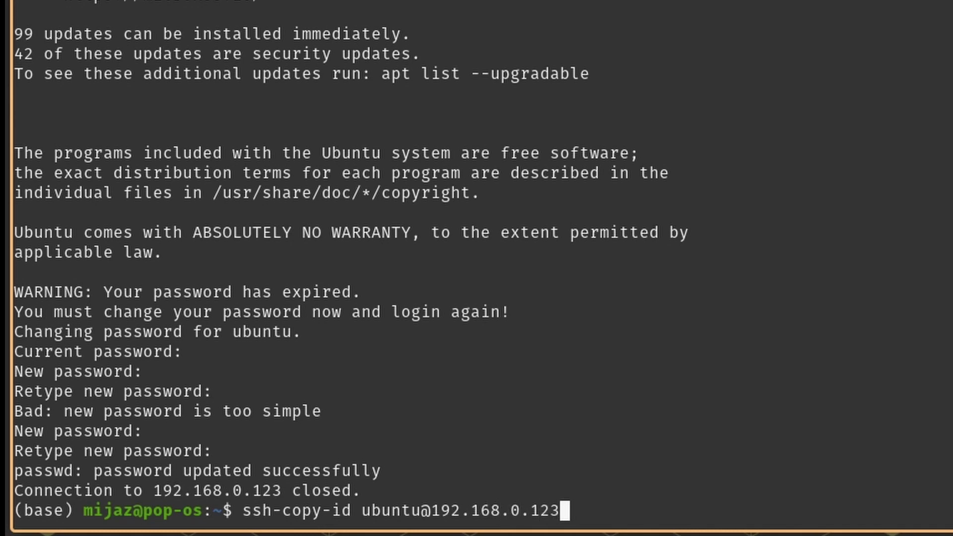
pyautogui.press('Return')
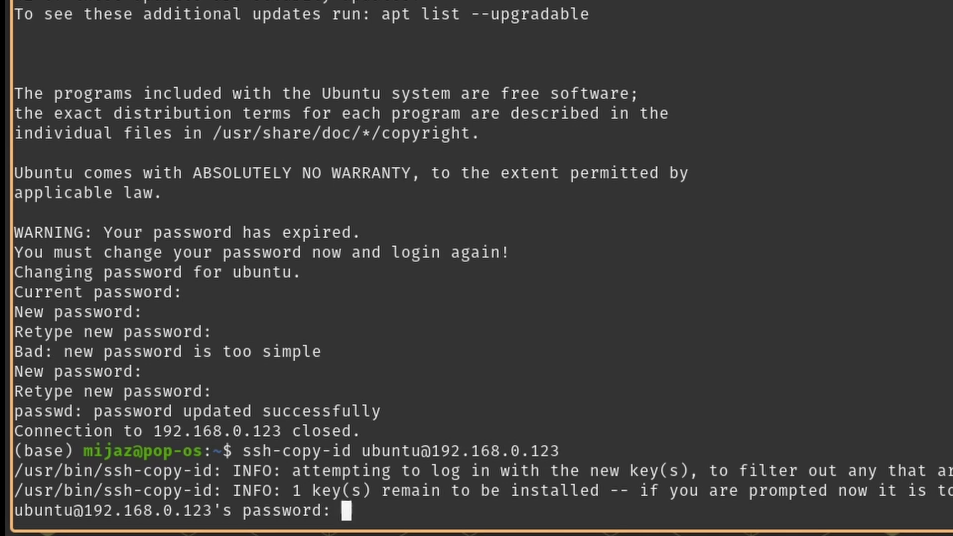
pyautogui.press('Return')
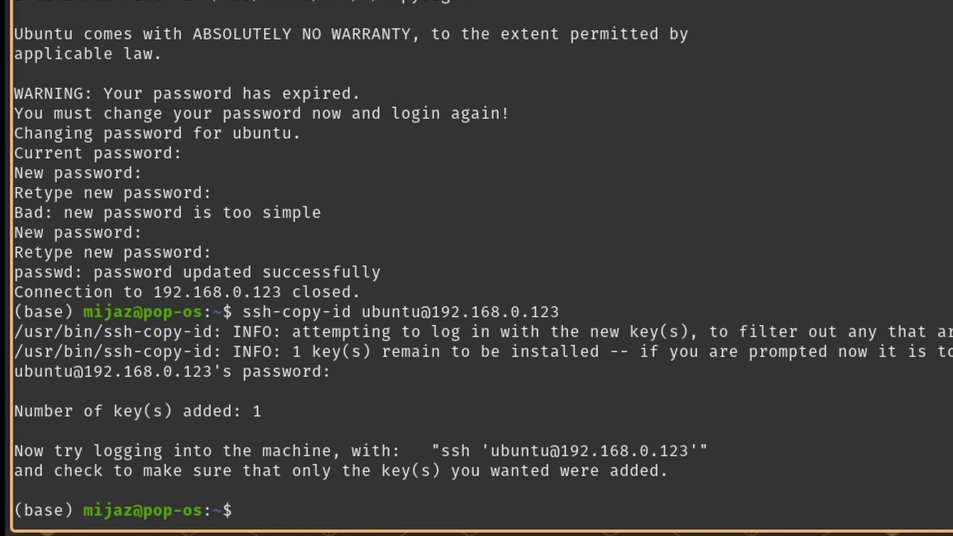
pyautogui.write('shh')
pyautogui.press('BackSpace')
pyautogui.press('BackSpace')
pyautogui.write('sh ubuntu')
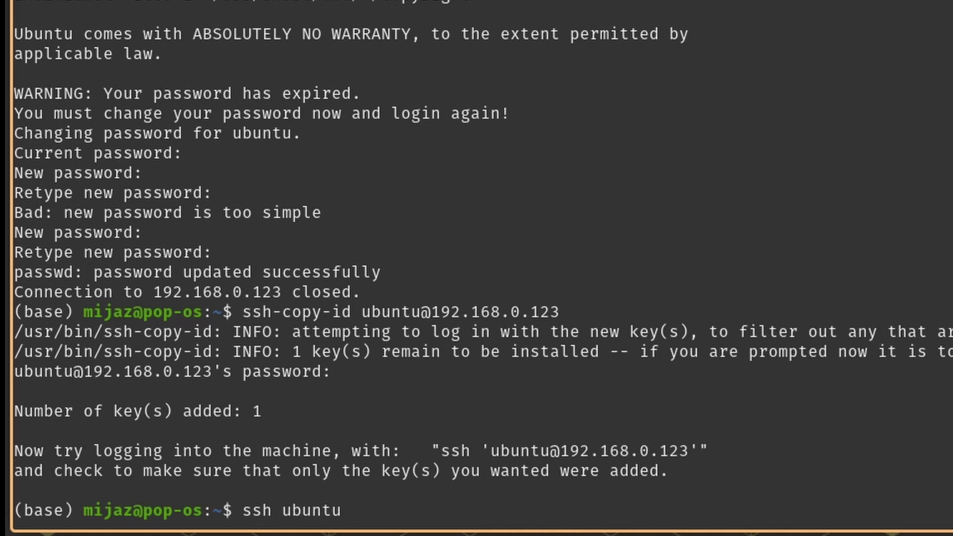
pyautogui.write('@')
pyautogui.press('Tab')
pyautogui.press('Return')
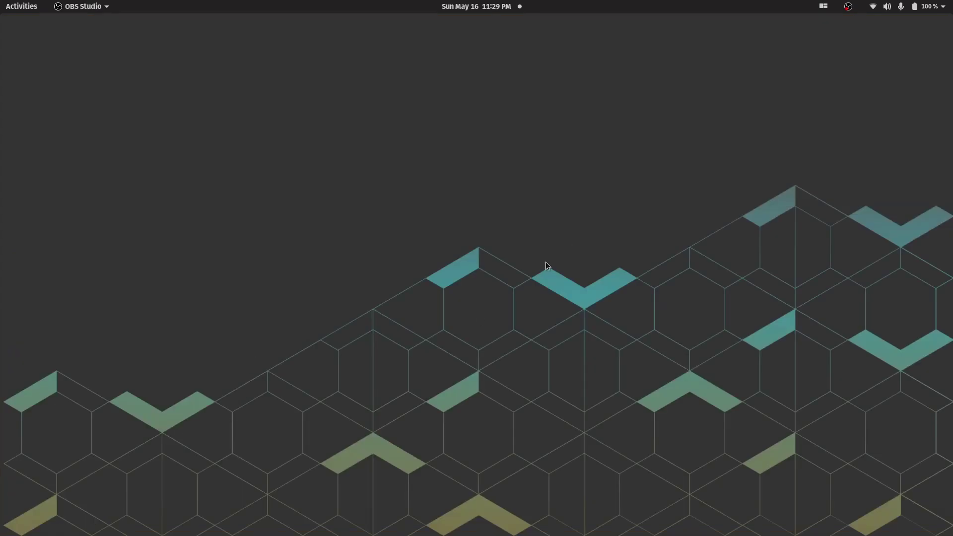
pyautogui.hotkey('ctrl', 'alt', 't')
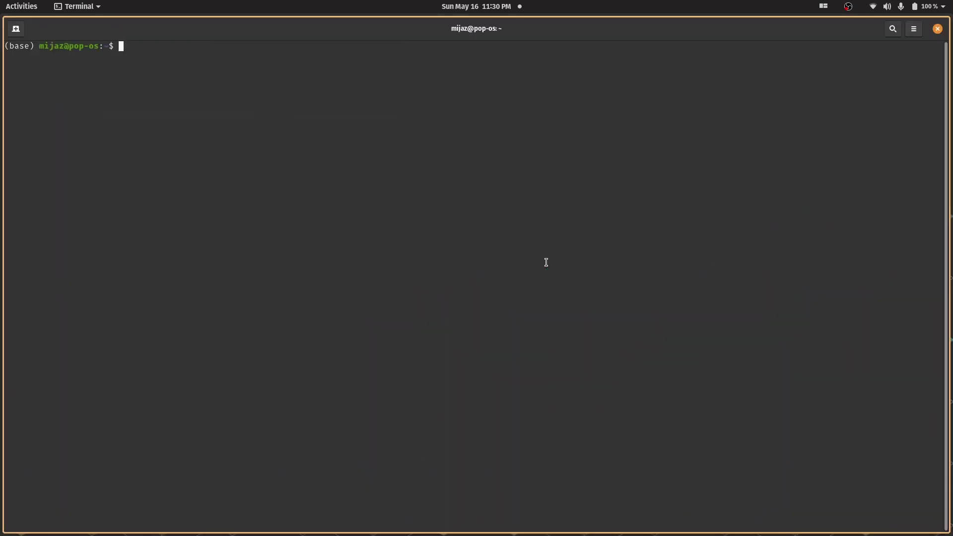
pyautogui.write('ssh')
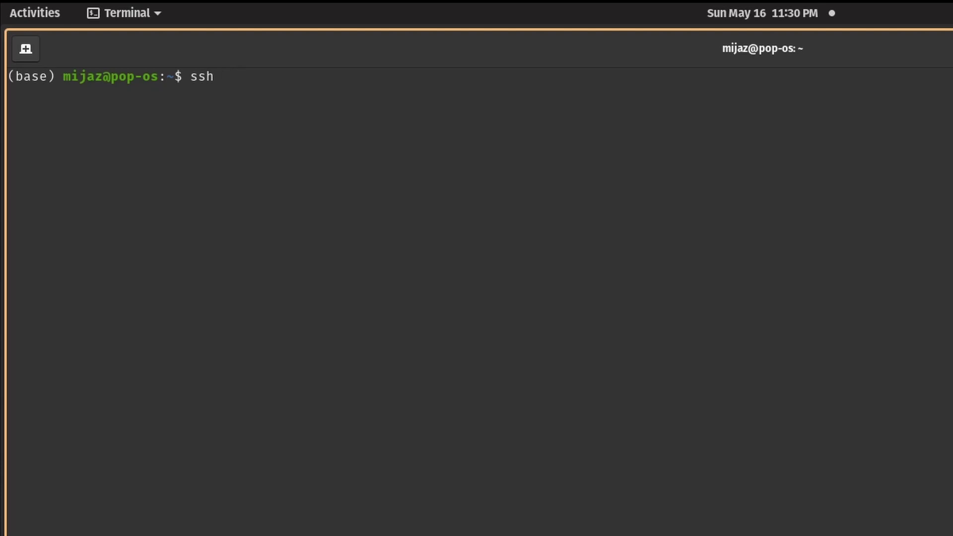
pyautogui.write('ubuntu@192.168.0.123')
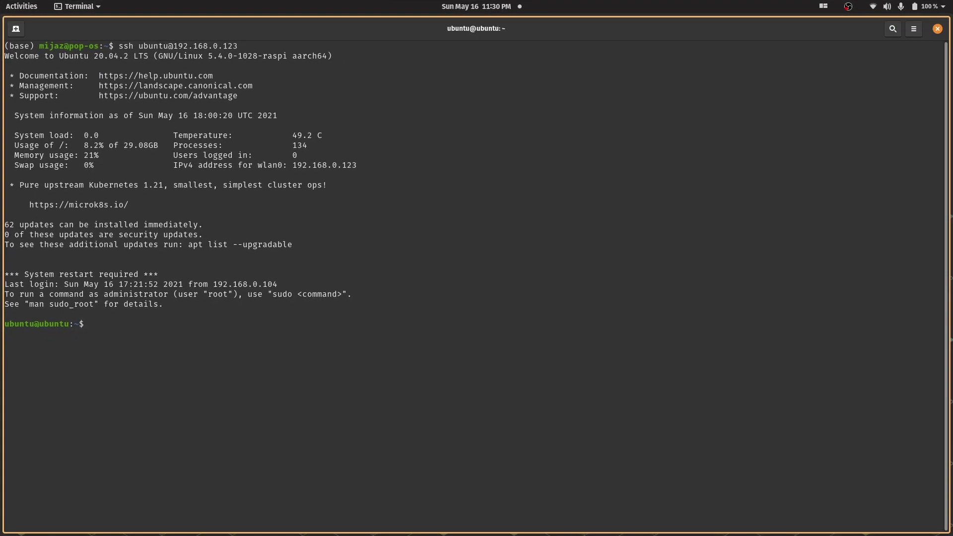
pyautogui.hotkey('ctrl', 'l')
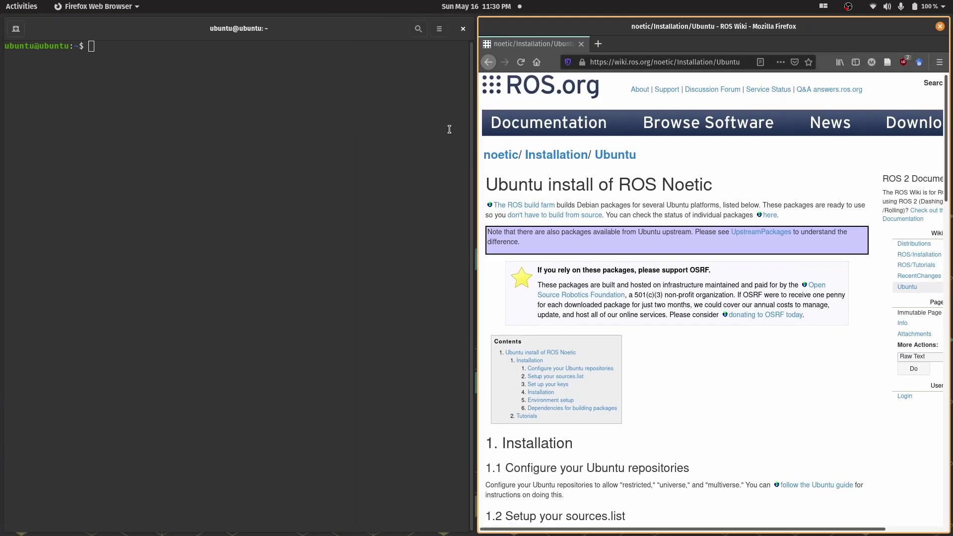
# Step: Scroll down through the ROS Noetic Ubuntu install page and back up
pyautogui.scroll(-5, 651, 250)
pyautogui.scroll(-6, 651, 249)
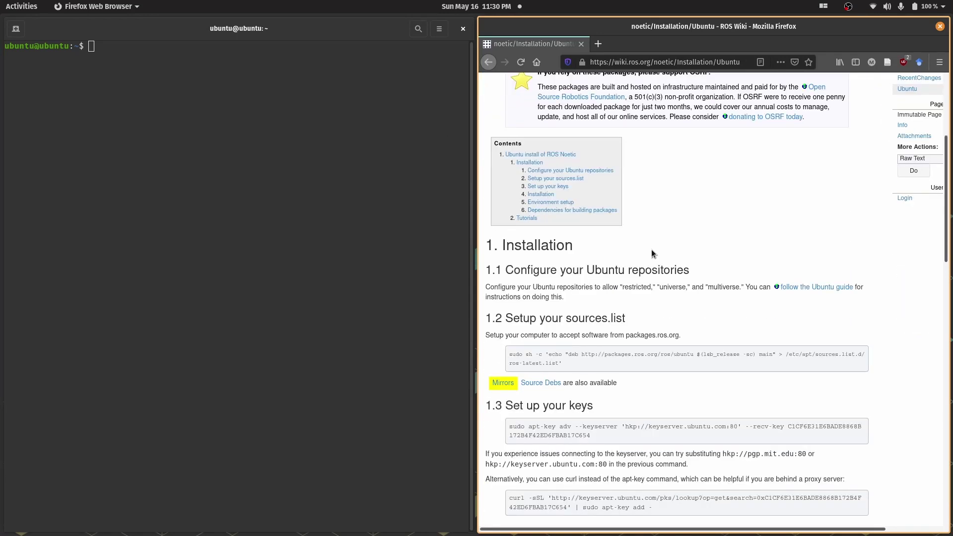
pyautogui.scroll(-5, 652, 250)
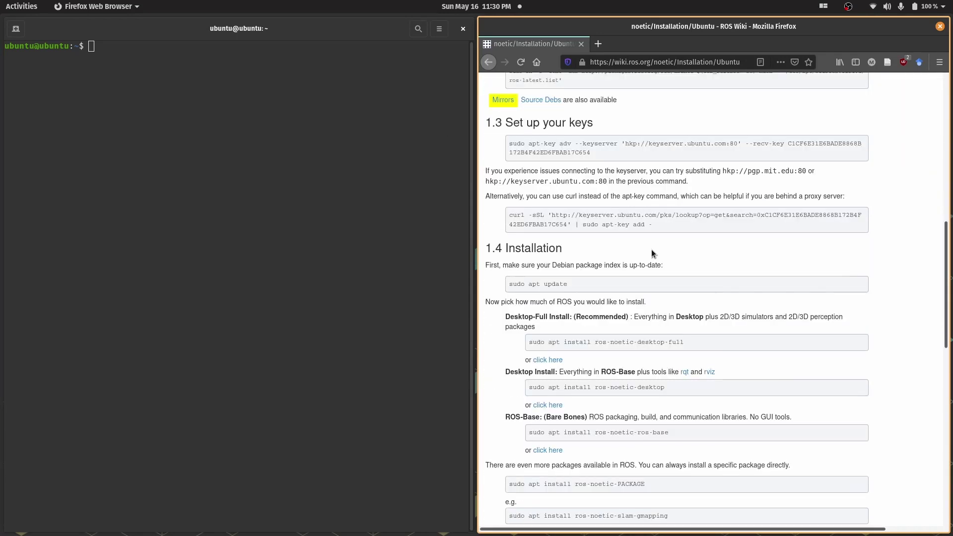
pyautogui.scroll(-6, 651, 249)
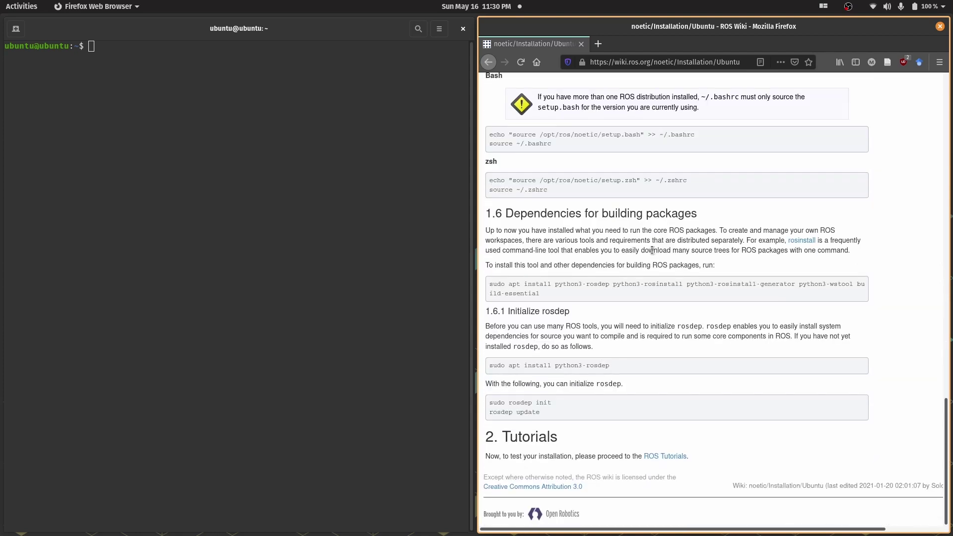
pyautogui.scroll(7, 651, 250)
pyautogui.scroll(10, 651, 249)
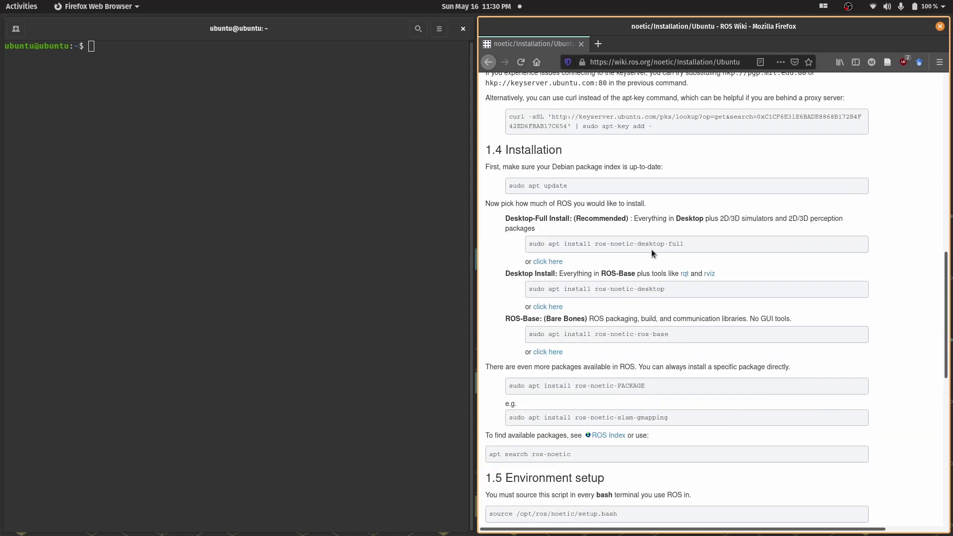
pyautogui.scroll(8, 937, 296)
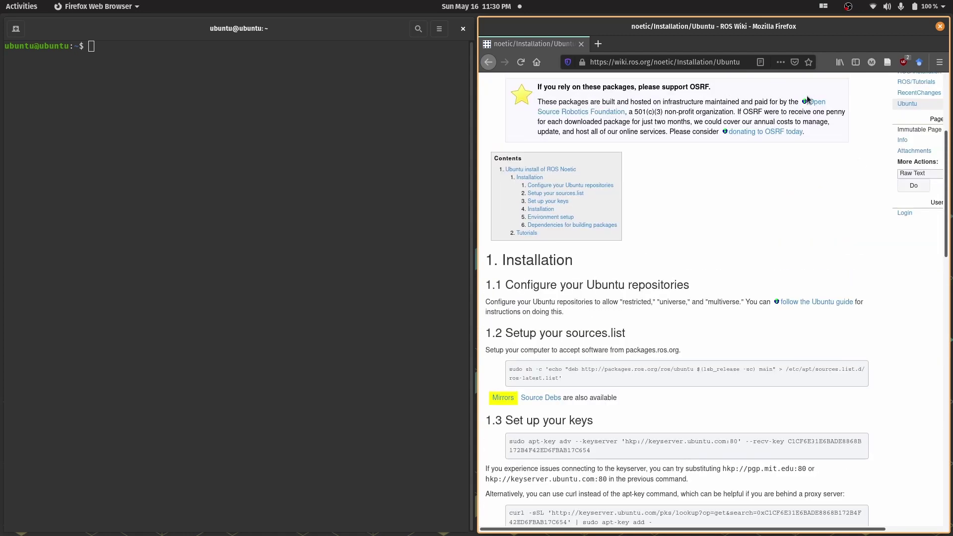
pyautogui.press('super+h')
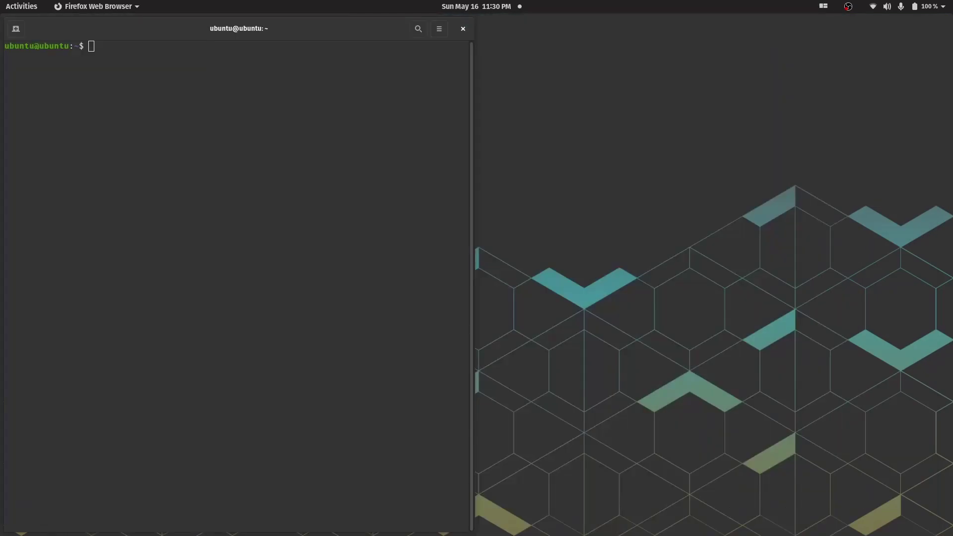